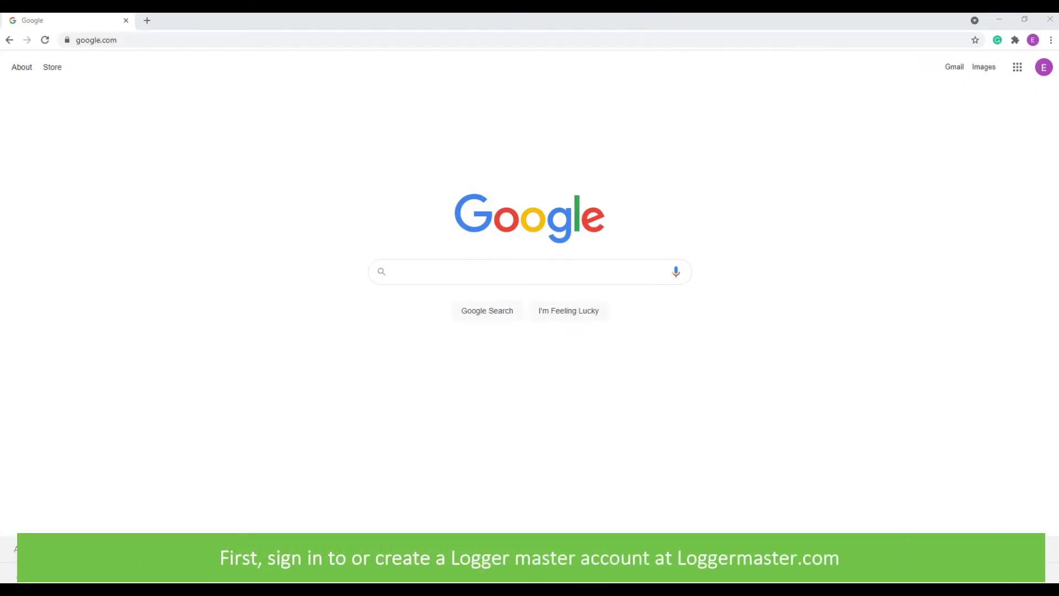
- Open loggermaster.com and go to the account's sensors page
type("loggermaster.com")
key("Return")
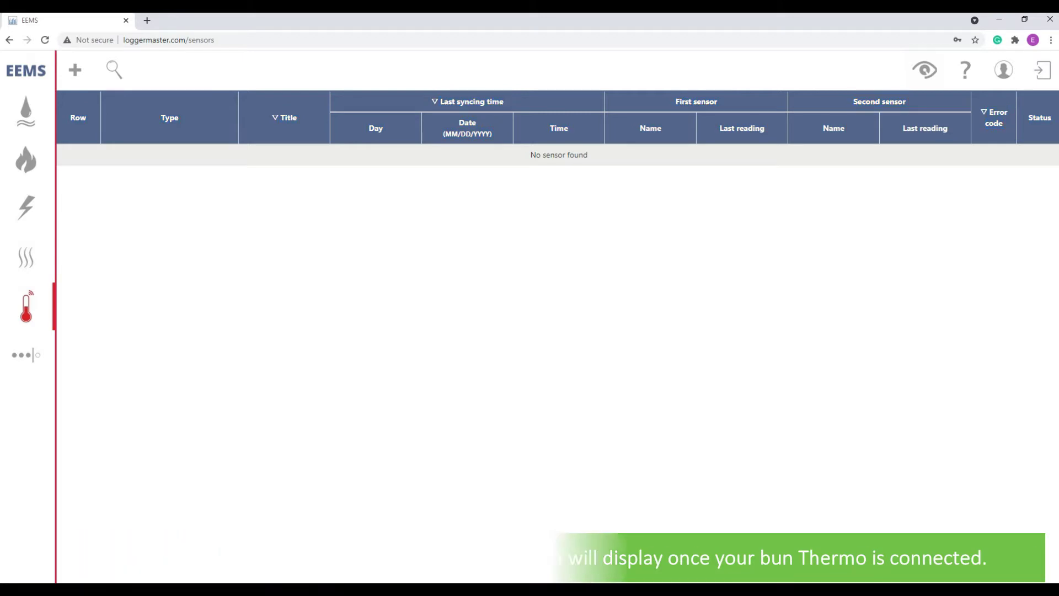
left_click_drag(530, 155, 550, 155)
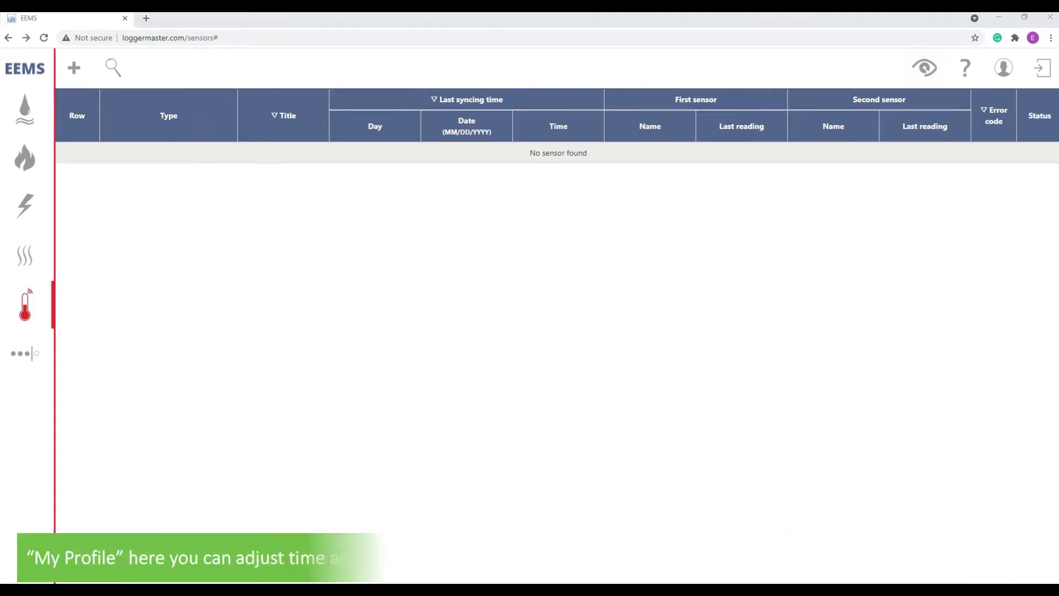
- Open the account profile and examine the default page, language and change-password settings
left_click(1003, 70)
left_click(722, 161)
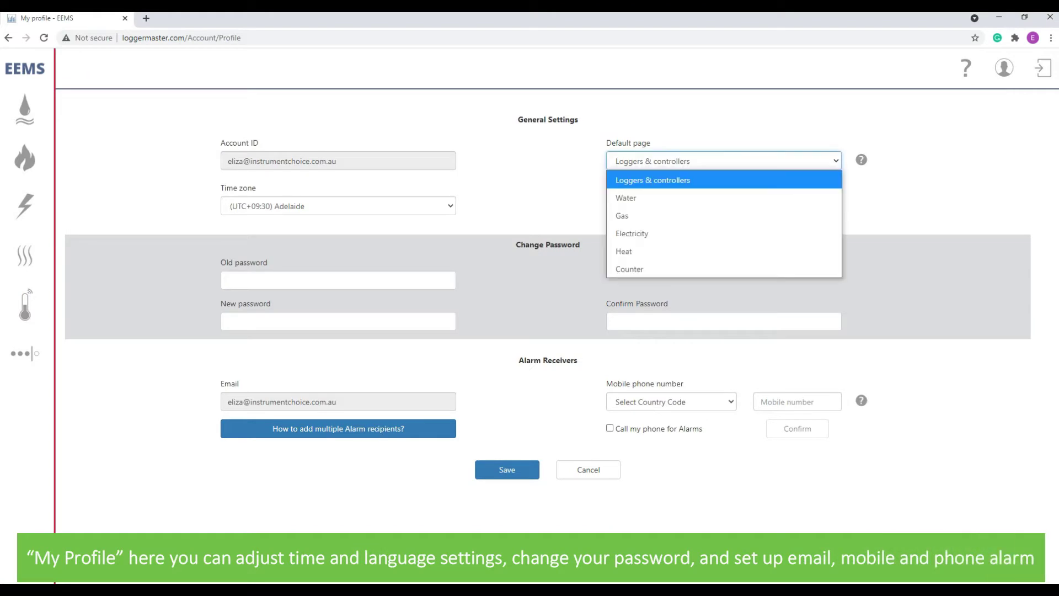
left_click(723, 161)
left_click(723, 206)
left_click(337, 280)
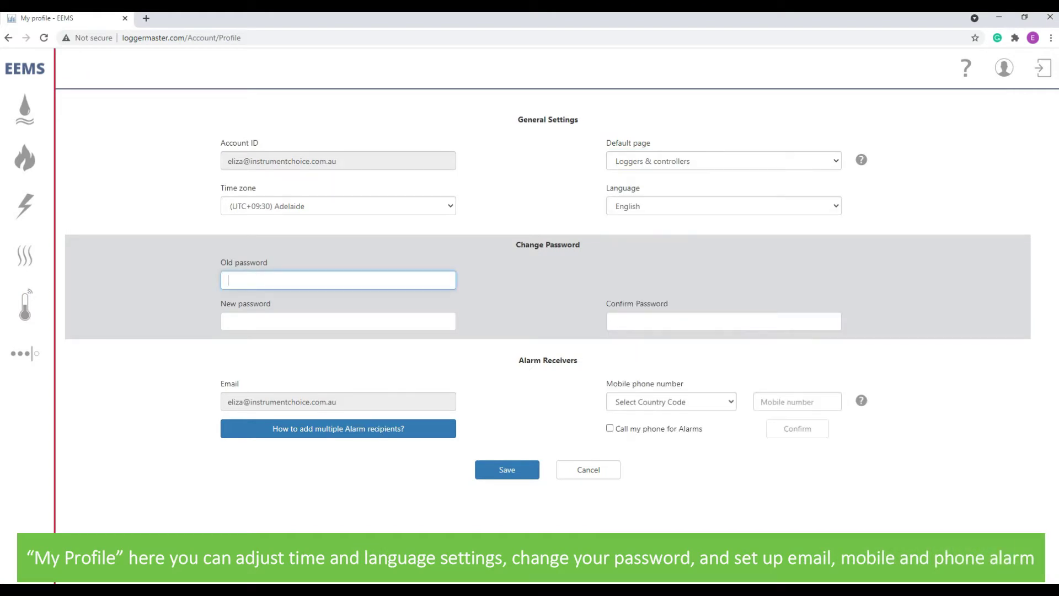
- Set the alarm receiver's country code to Australia (61), enter the mobile number, and enable phone calls for alarms
left_click(671, 401)
left_click(638, 223)
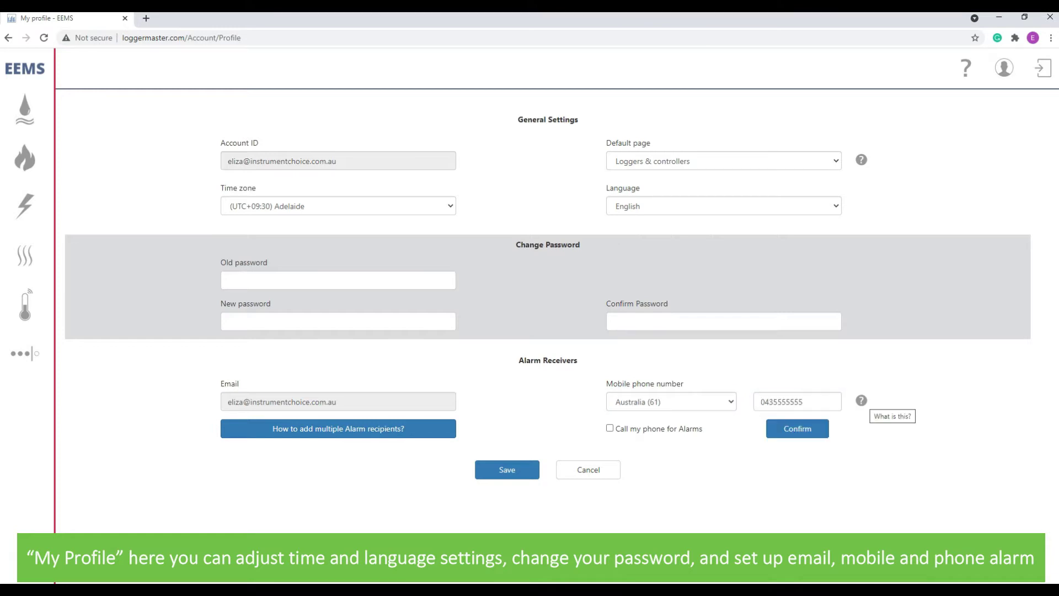
left_click(609, 428)
left_click(635, 231)
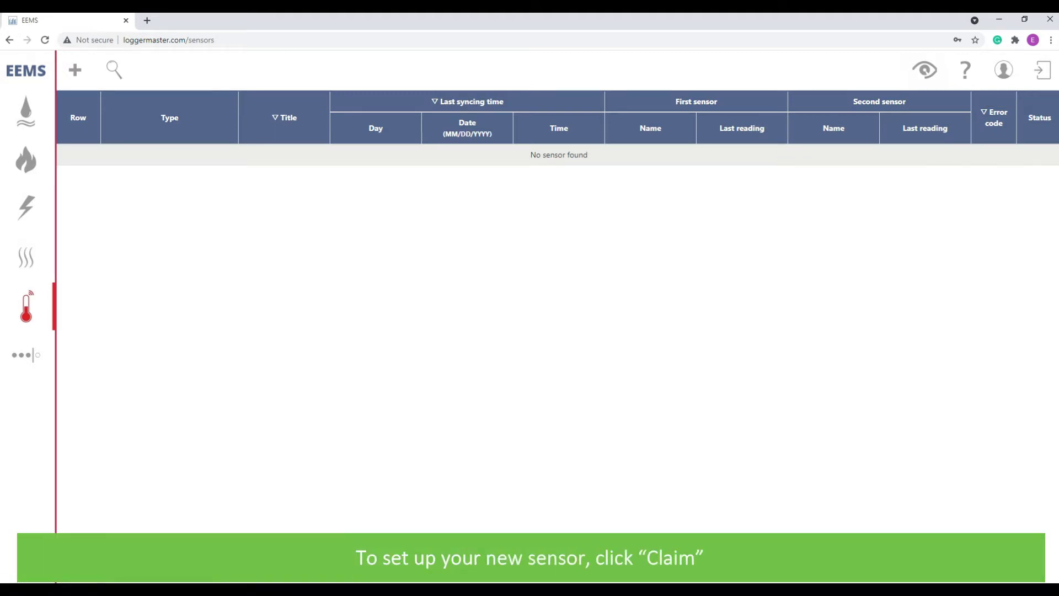
- Claim a new sensor titled Demo with °C as the unit of its first temperature sensor
left_click(75, 70)
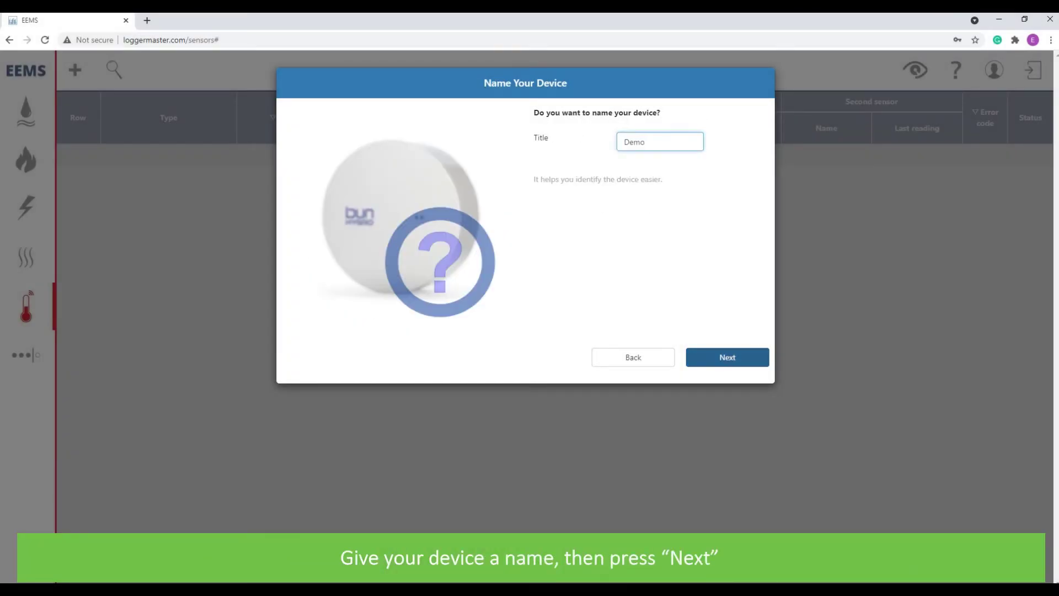
key("Return")
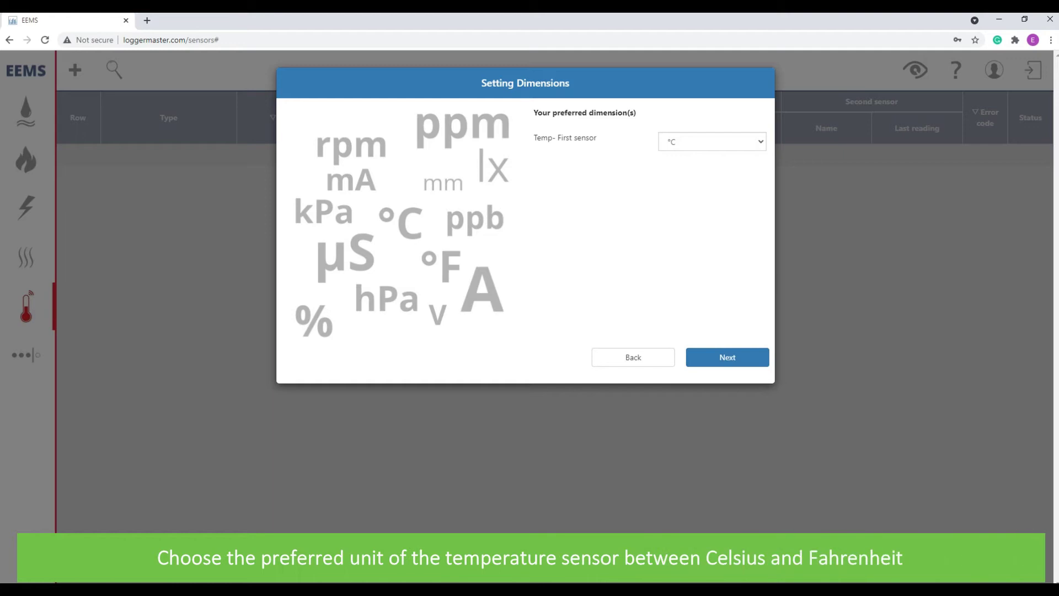
left_click(711, 141)
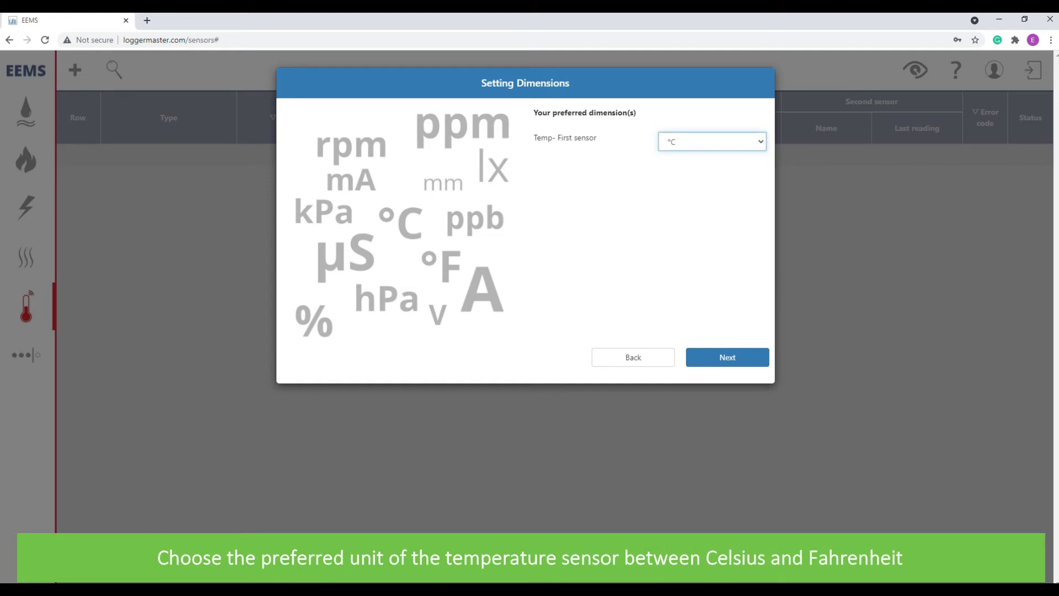
left_click(727, 356)
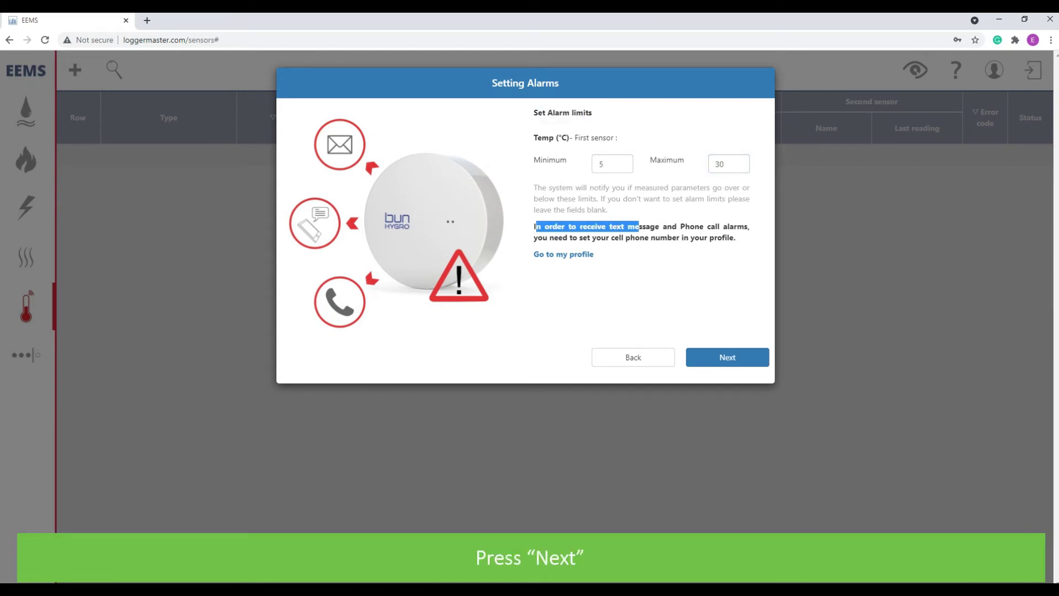
- Set the temperature alarm limits to minimum 5 and maximum 30 °C, and choose Immediately as the alarm sending delay
left_click_drag(638, 226, 727, 237)
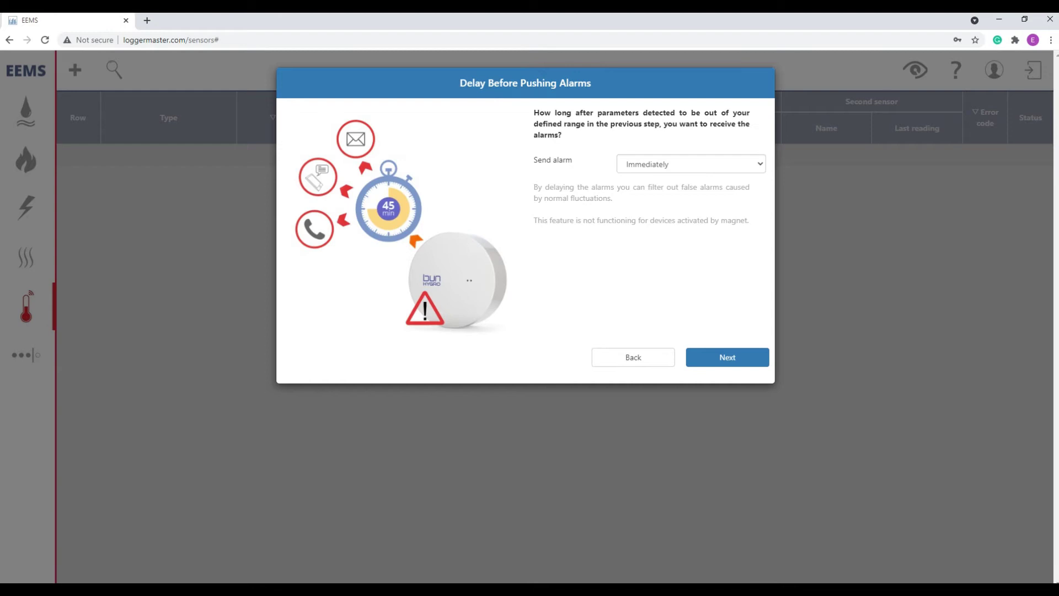
left_click(690, 164)
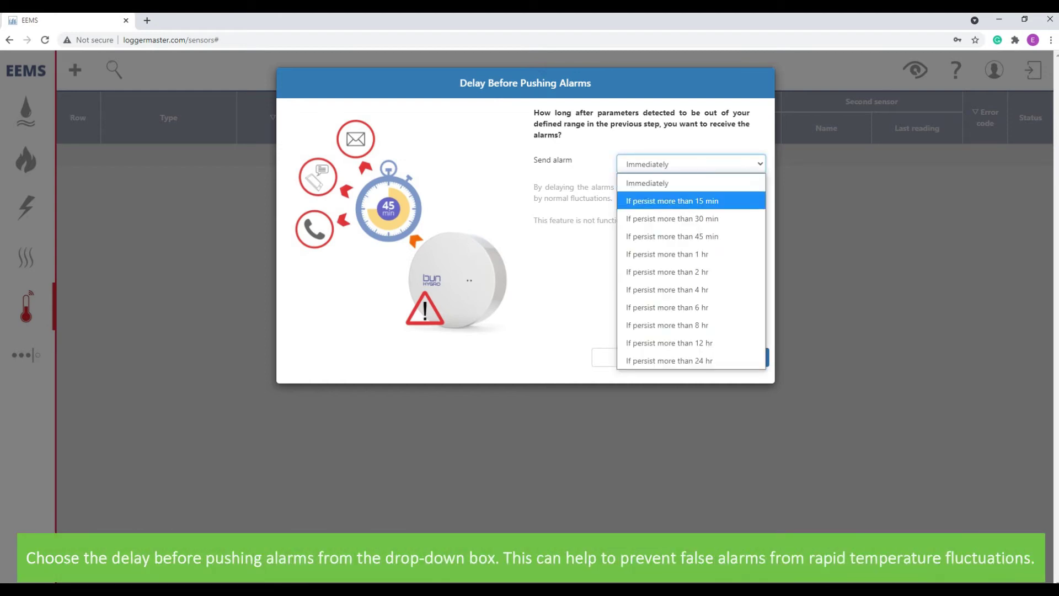
key("Down")
key("Down")
key("Down")
key("Down")
key("Down")
key("Down")
key("Down")
key("Down")
key("Down")
key("Up")
key("Up")
key("Up")
key("Up")
key("Up")
key("Up")
key("Up")
key("Up")
key("Up")
key("Up")
key("Up")
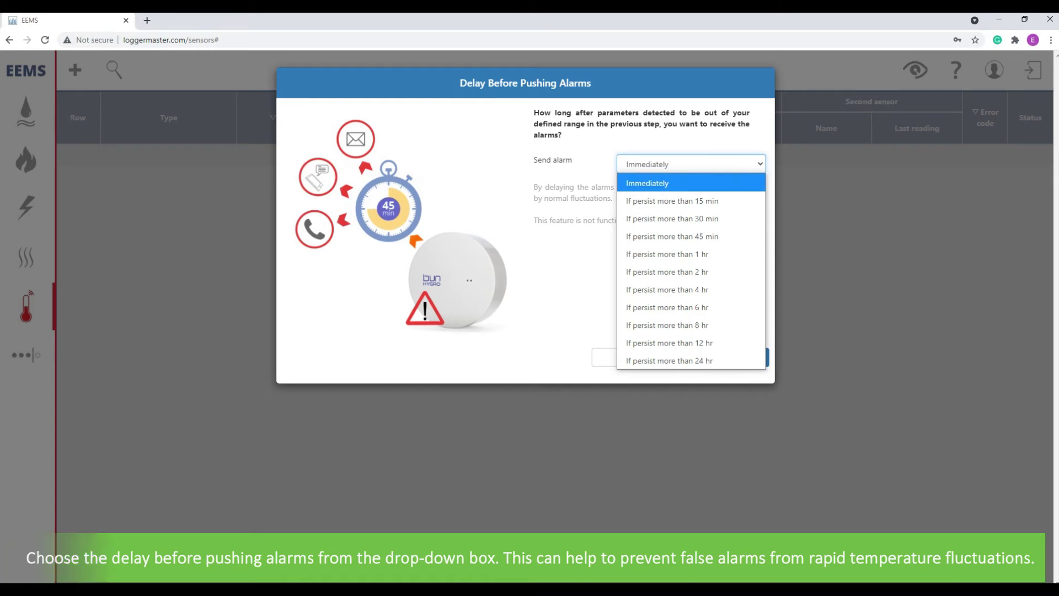
key("Return")
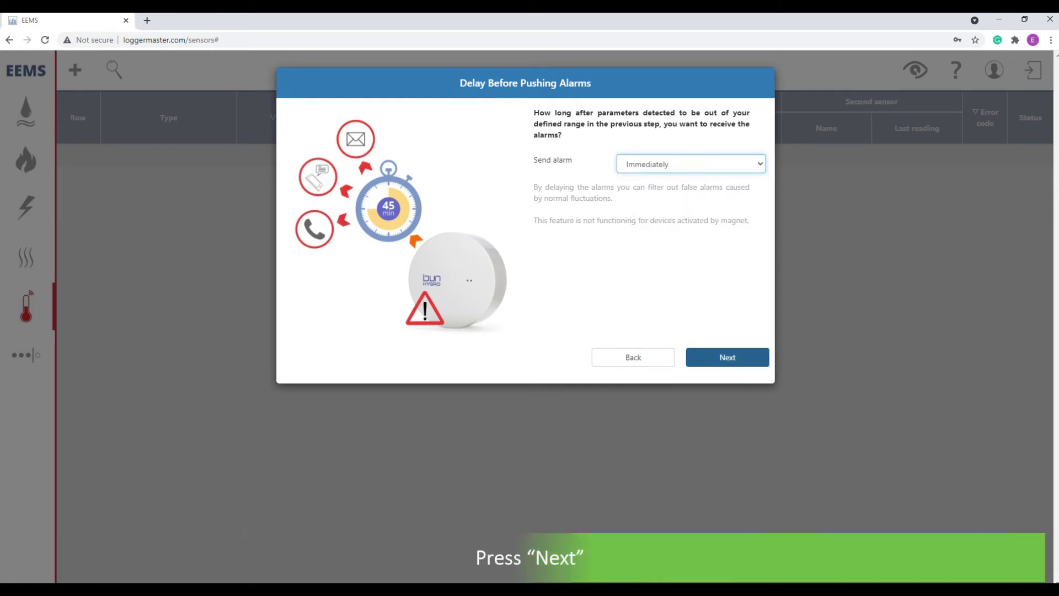
left_click(727, 356)
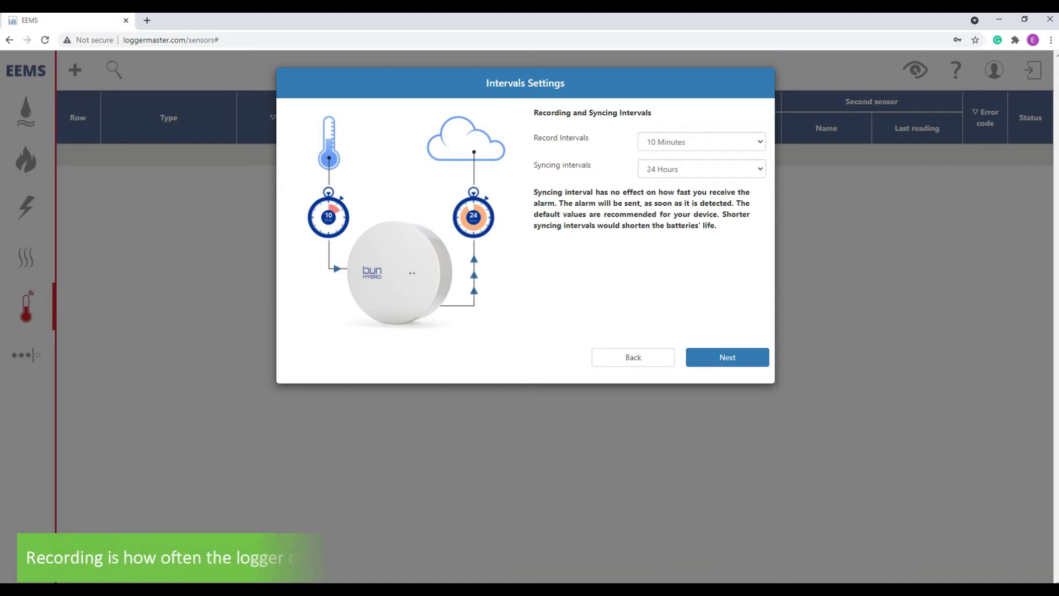
- Examine the available record intervals, leaving the selection at 10 Minutes
left_click(701, 141)
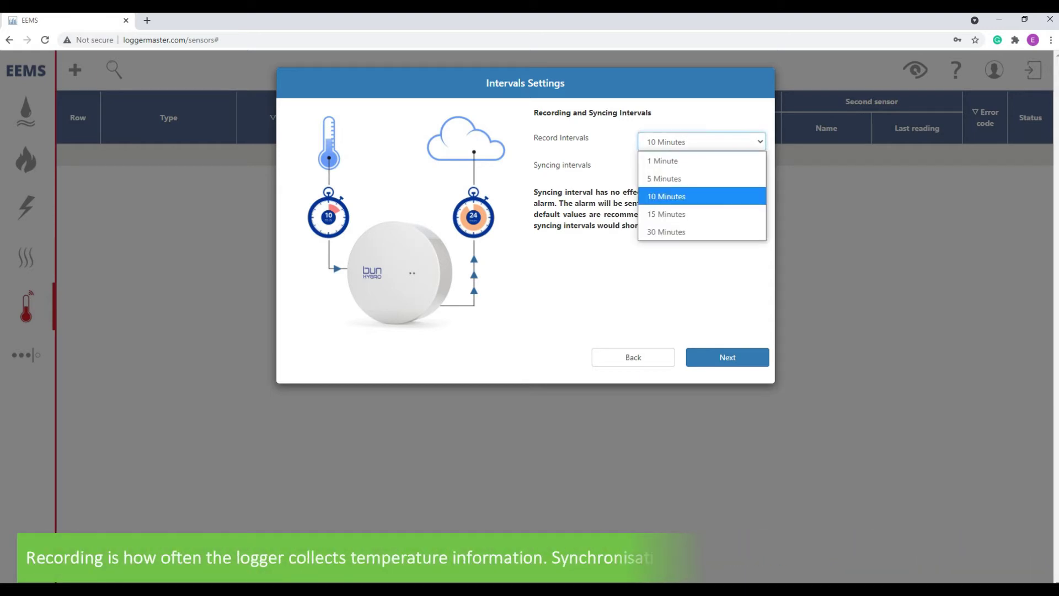
key("Up")
key("Up")
key("Down")
key("Down")
key("Down")
key("Down")
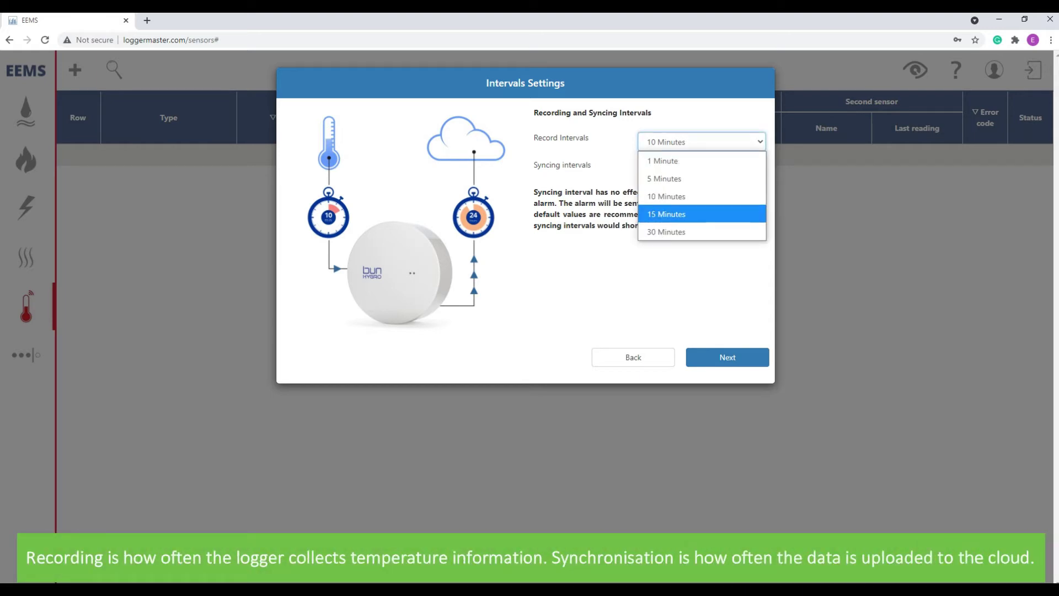
key("Escape")
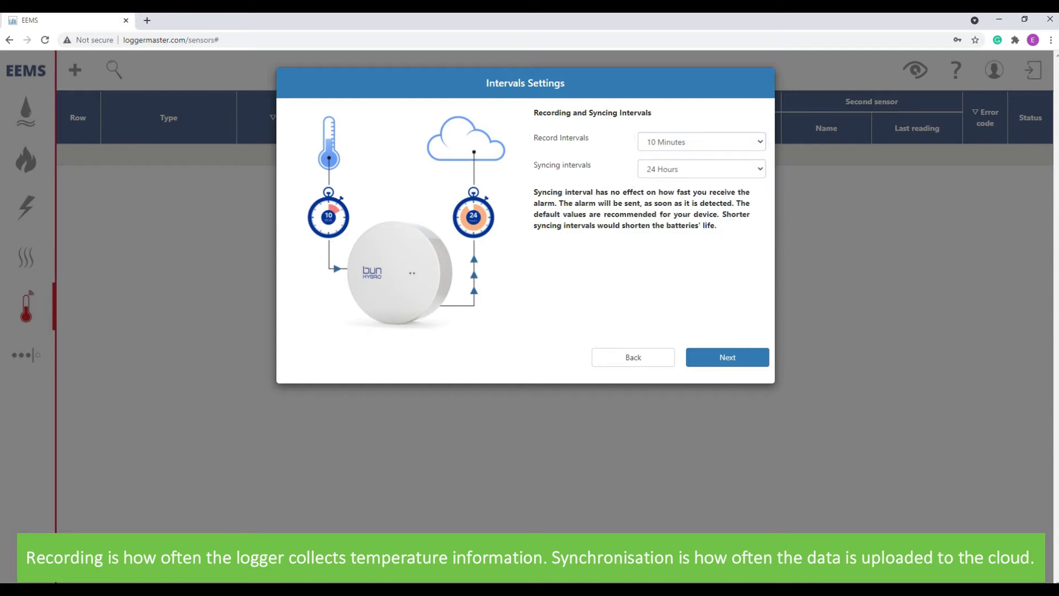
- Review the syncing interval options, keep 24 Hours, and accept the interval settings
left_click(701, 169)
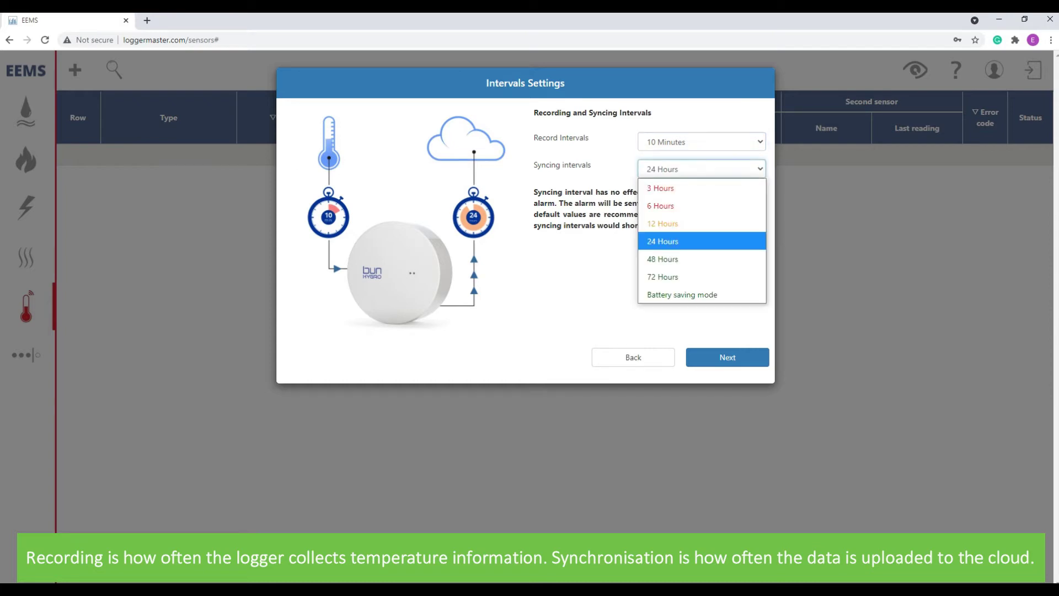
key("Up")
key("Up")
key("Up")
key("Down")
key("Down")
key("Down")
key("Down")
key("Down")
key("Down")
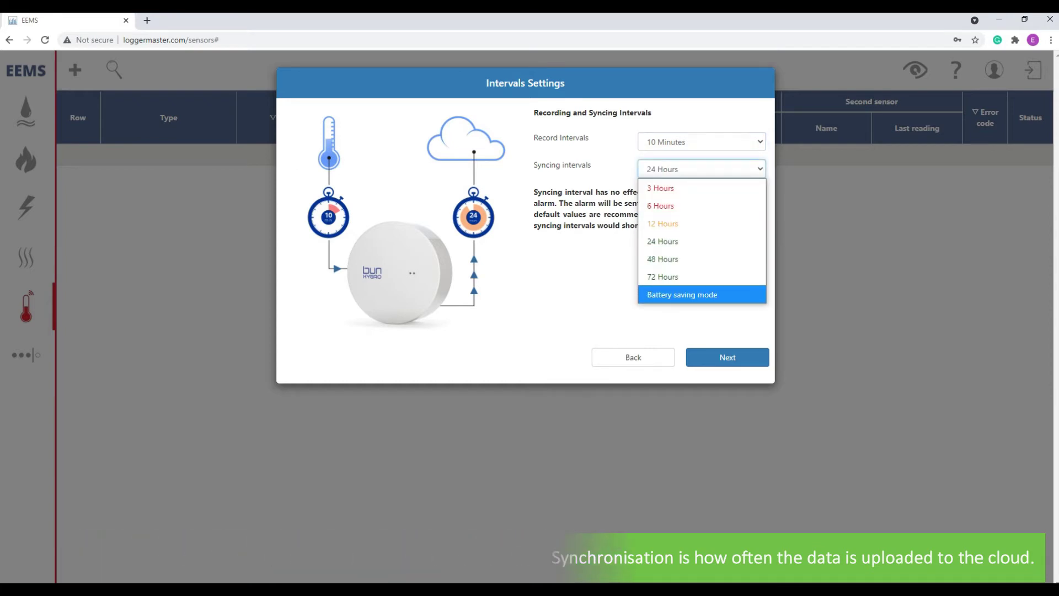
key("Escape")
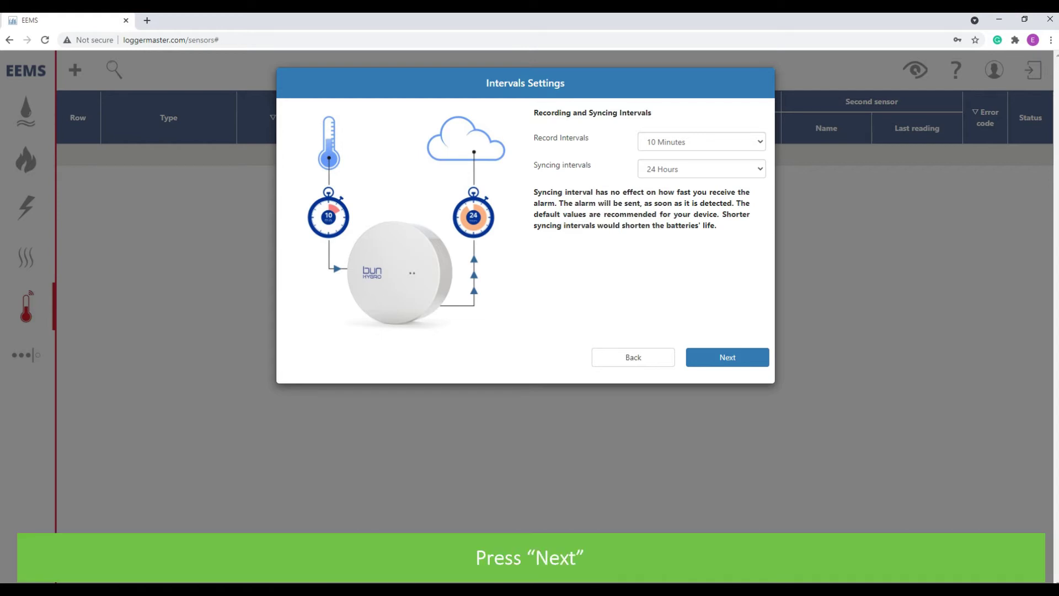
left_click(726, 356)
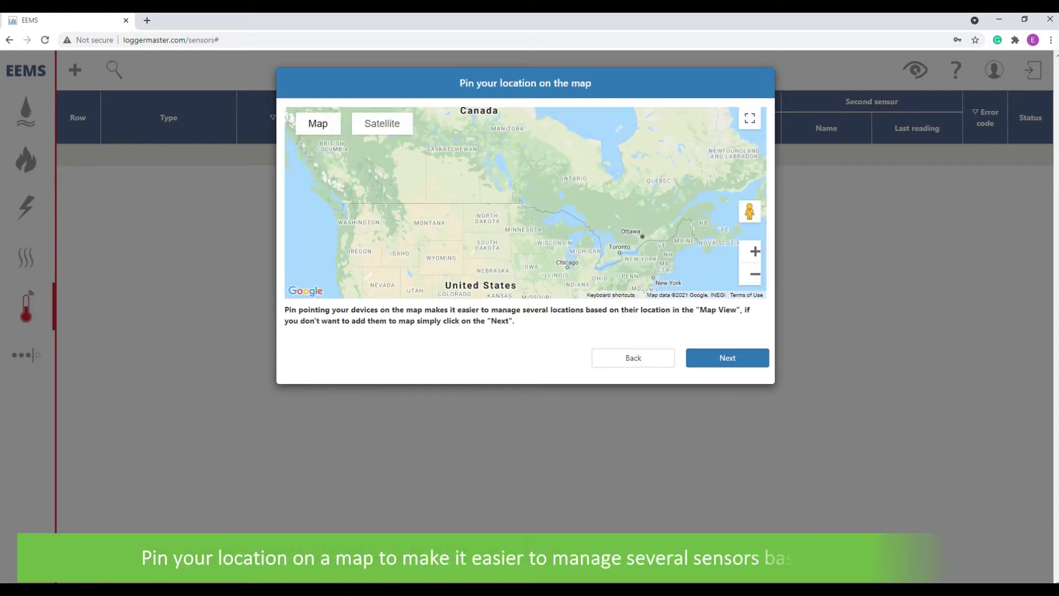
- Pin the sensor's location on the map in Adelaide's Dry Creek area near Max Crane & Equipment Hire, and accept it
scroll(525, 257, "down", 1)
left_click_drag(469, 276, 673, 110)
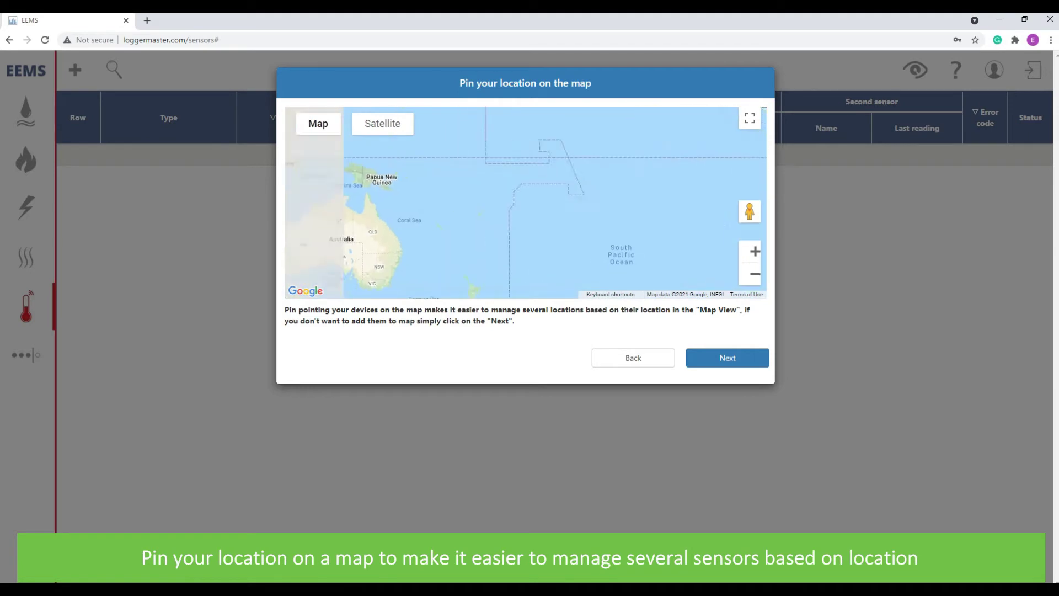
left_click_drag(457, 215, 584, 188)
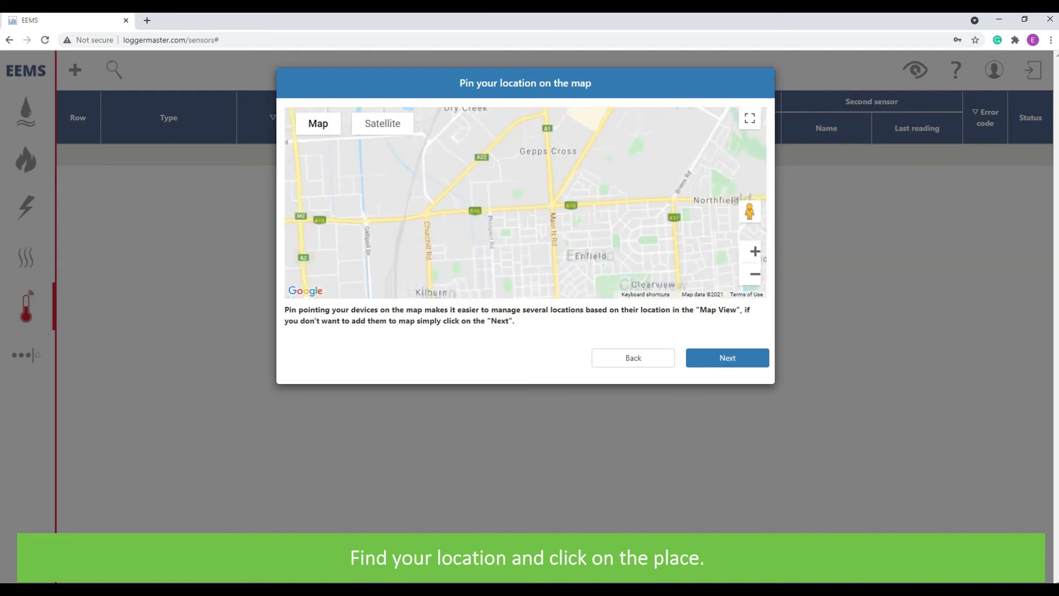
left_click(529, 192)
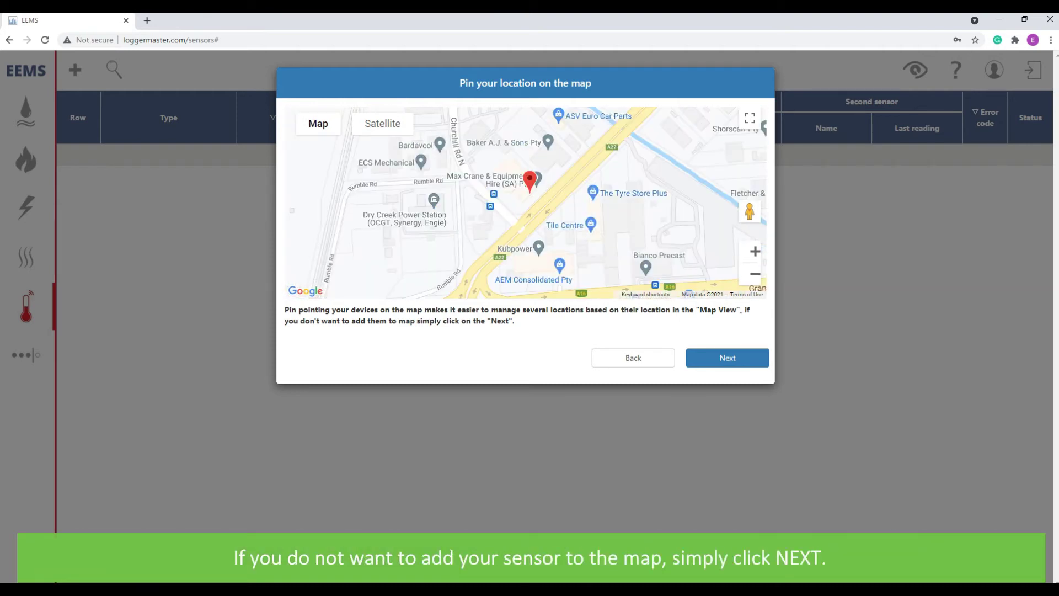
left_click(726, 357)
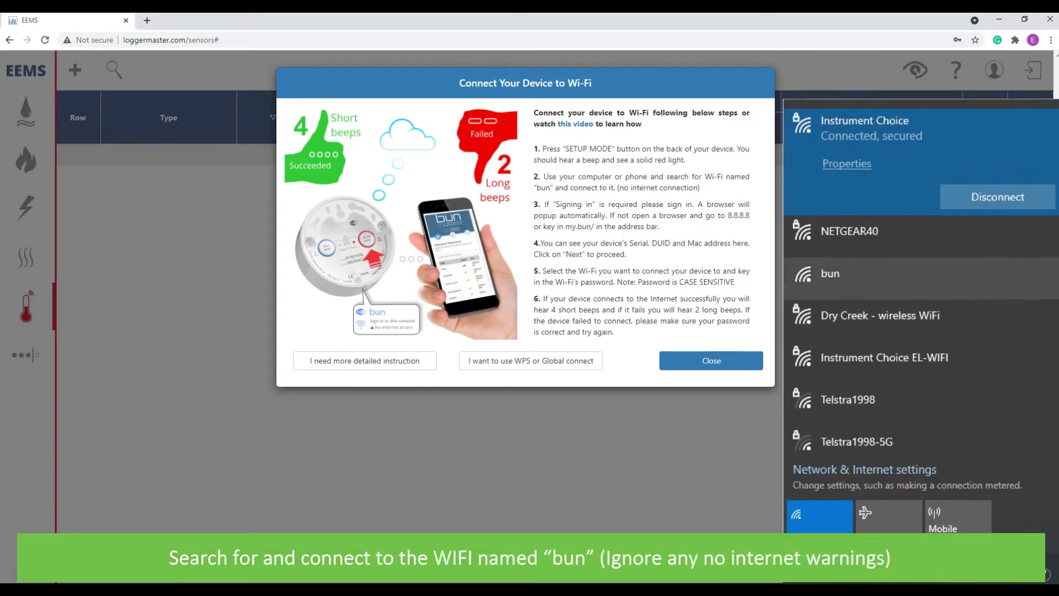
- Connect the computer to the open bun Wi-Fi network and proceed past the important note on the device's setup page
left_click(921, 278)
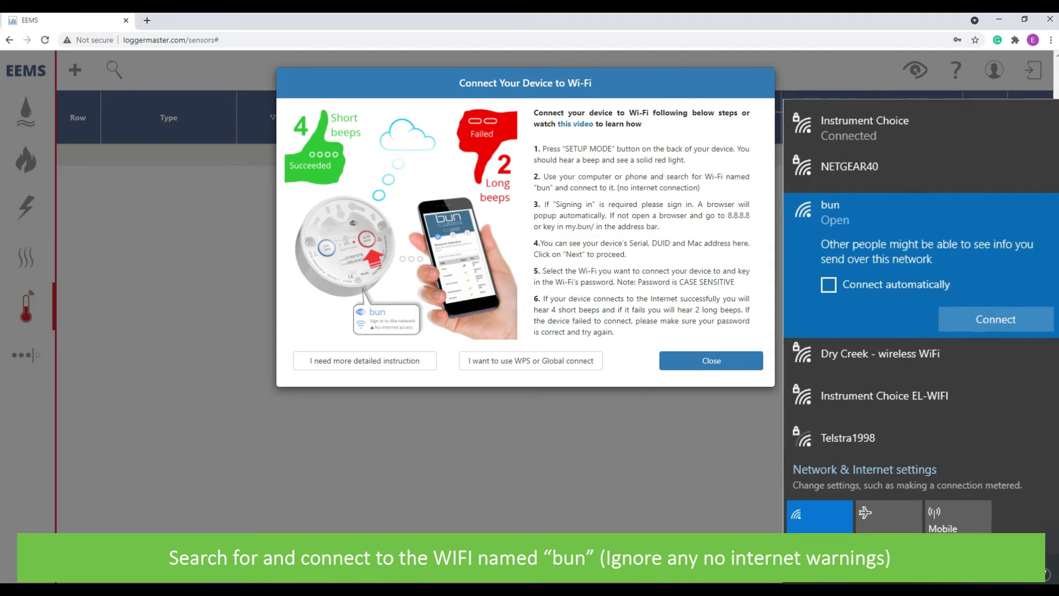
left_click(995, 319)
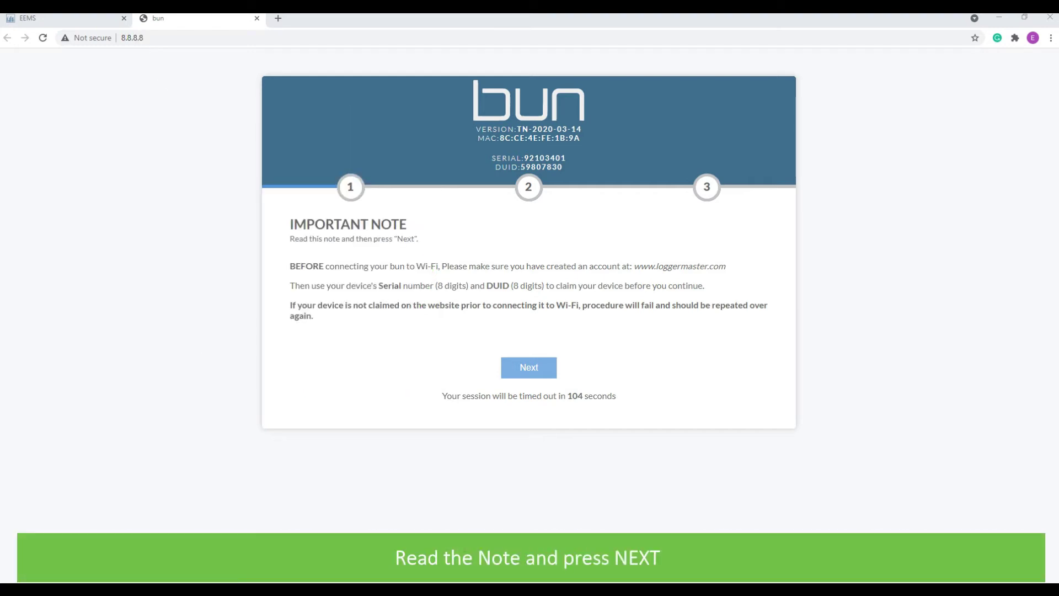
left_click(528, 367)
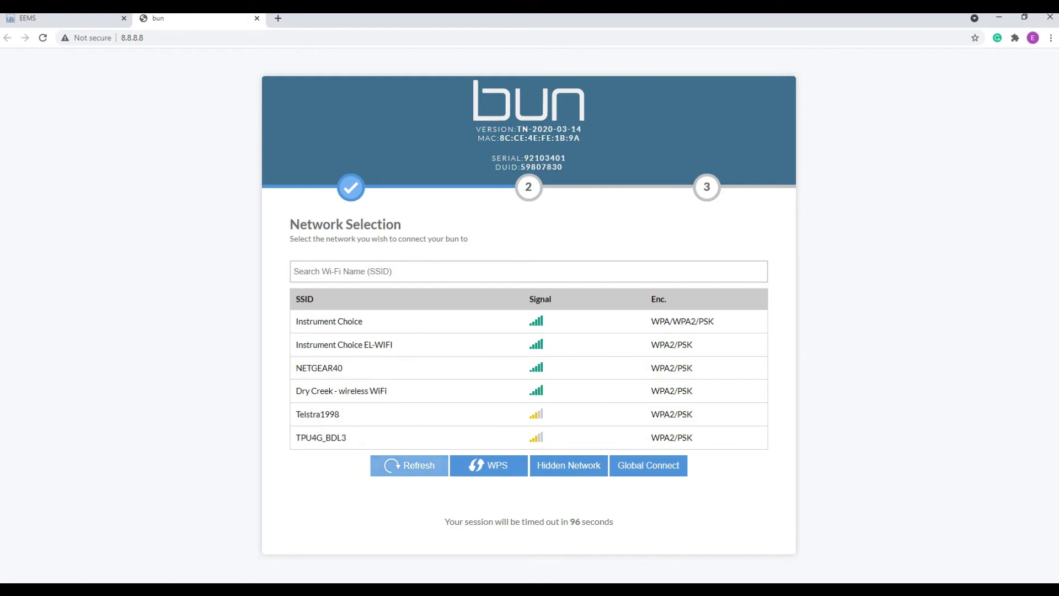
- Select NETGEAR40 as the bun's network, enter the Wi-Fi password, and connect the device
left_click(318, 367)
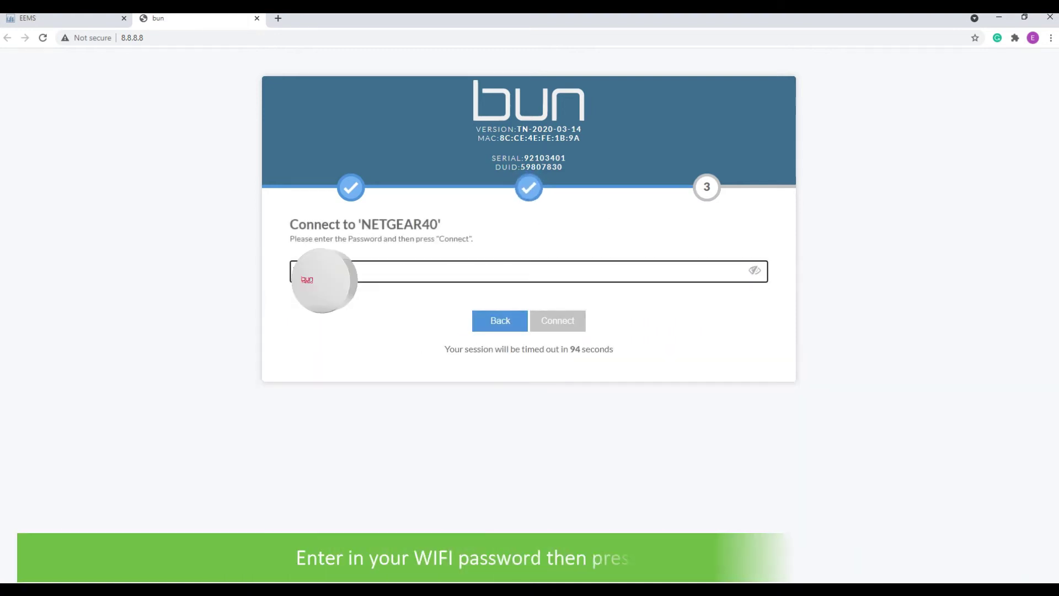
type("•")
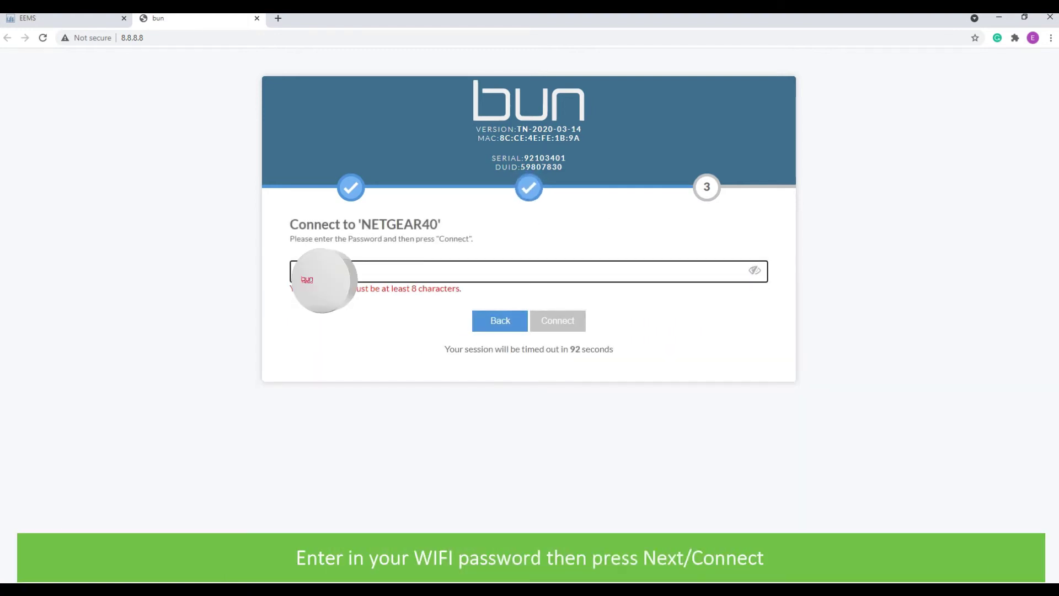
type("•••••••")
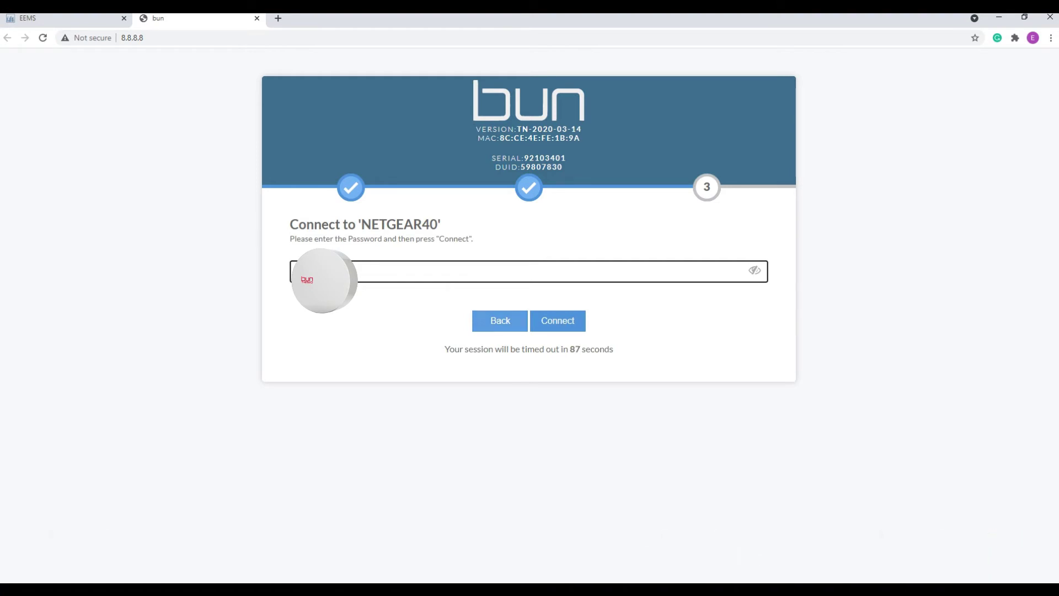
left_click(557, 321)
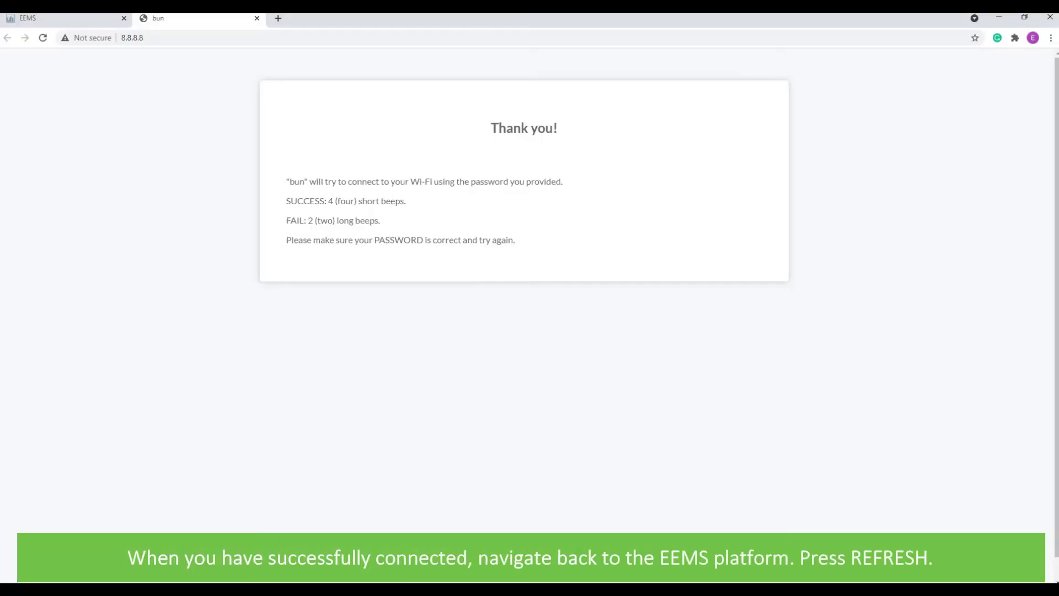
- Close the bun setup page and the Wi-Fi connection instructions to return to the EEMS sensor list
left_click(257, 18)
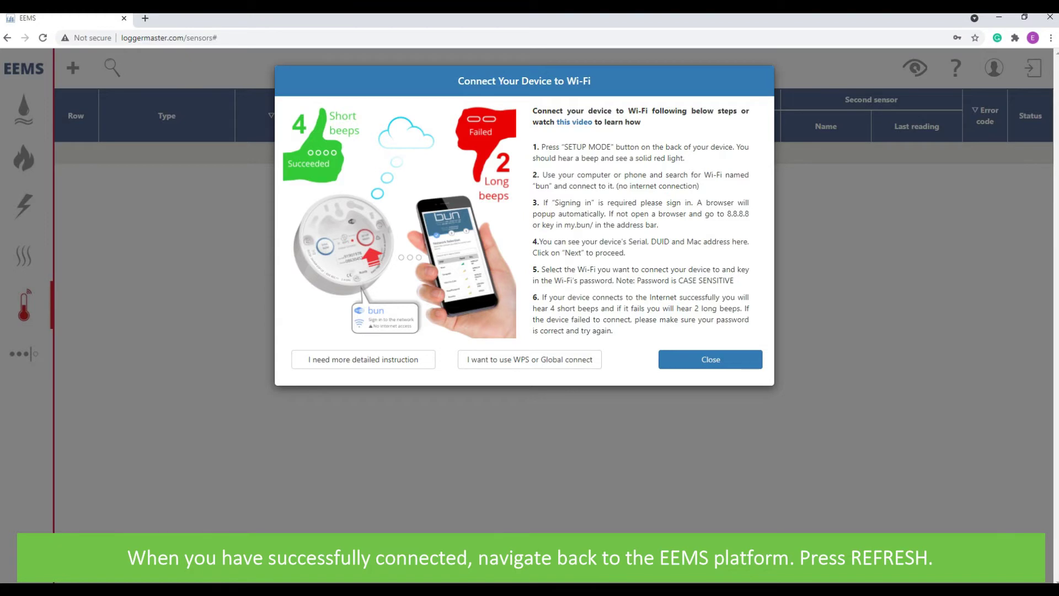
left_click(710, 359)
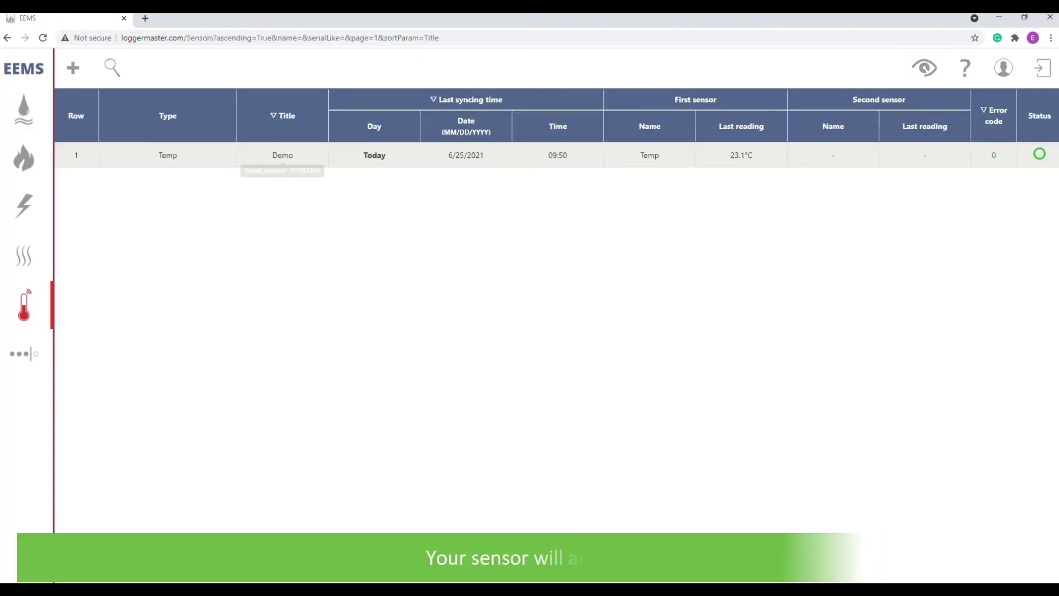
- Open the Demo sensor for editing and review its send-alarm option and minimum and maximum alarm limits
left_click(283, 154)
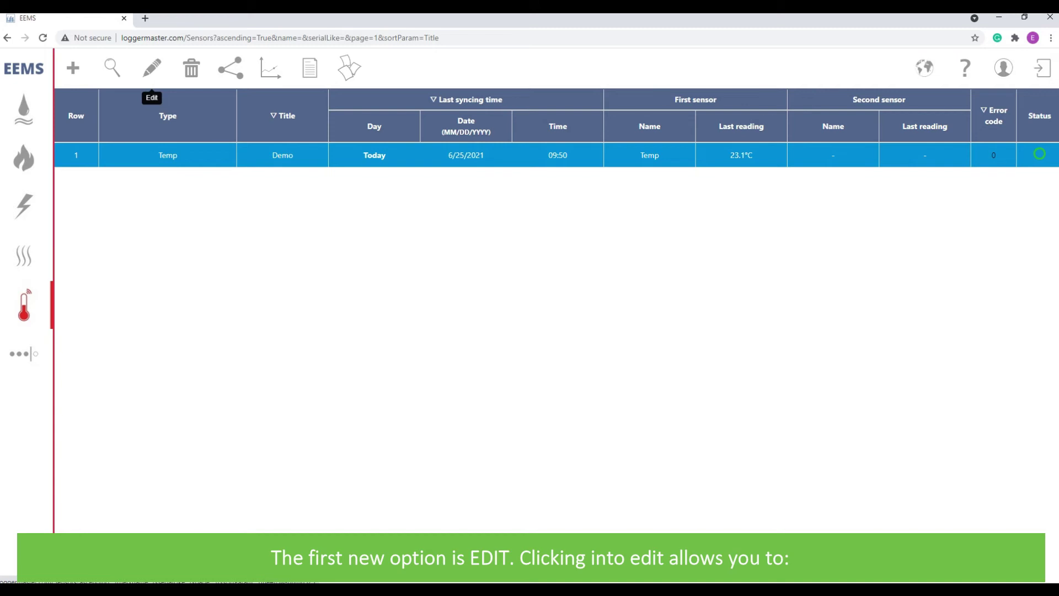
left_click(152, 68)
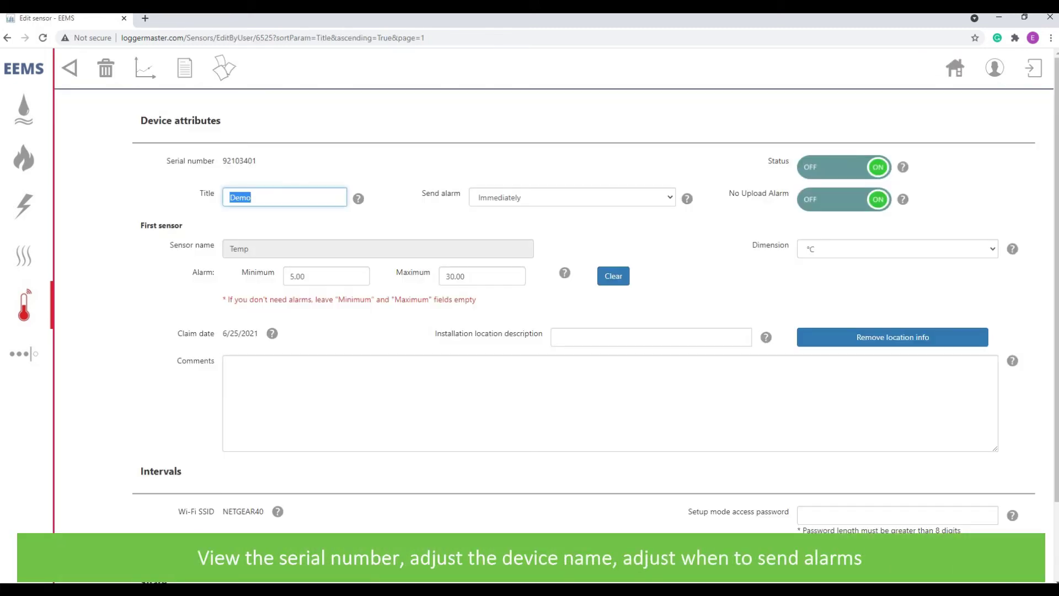
left_click(571, 197)
left_click(571, 197)
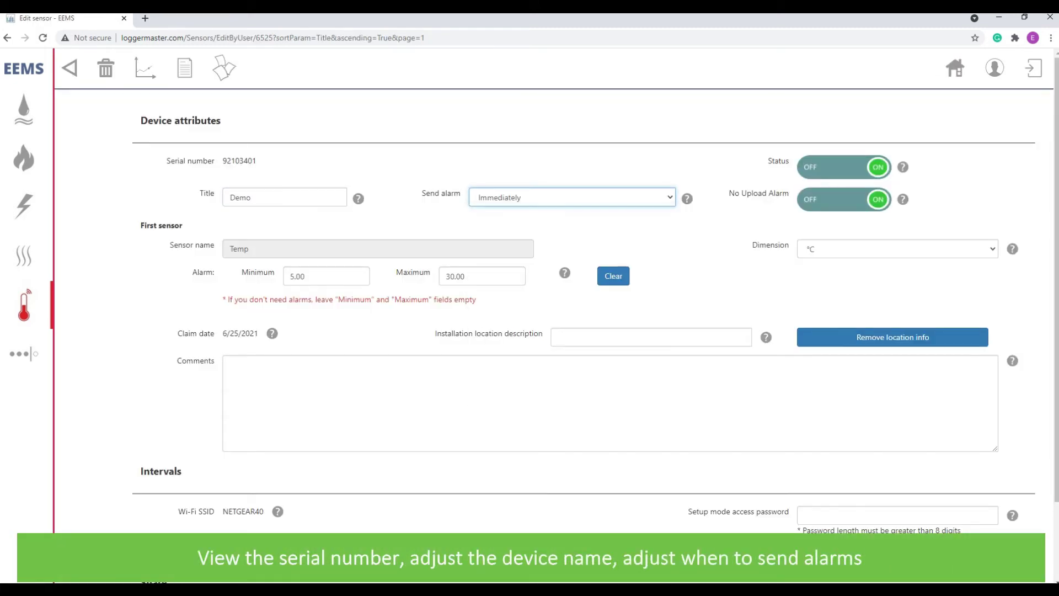
key("Tab")
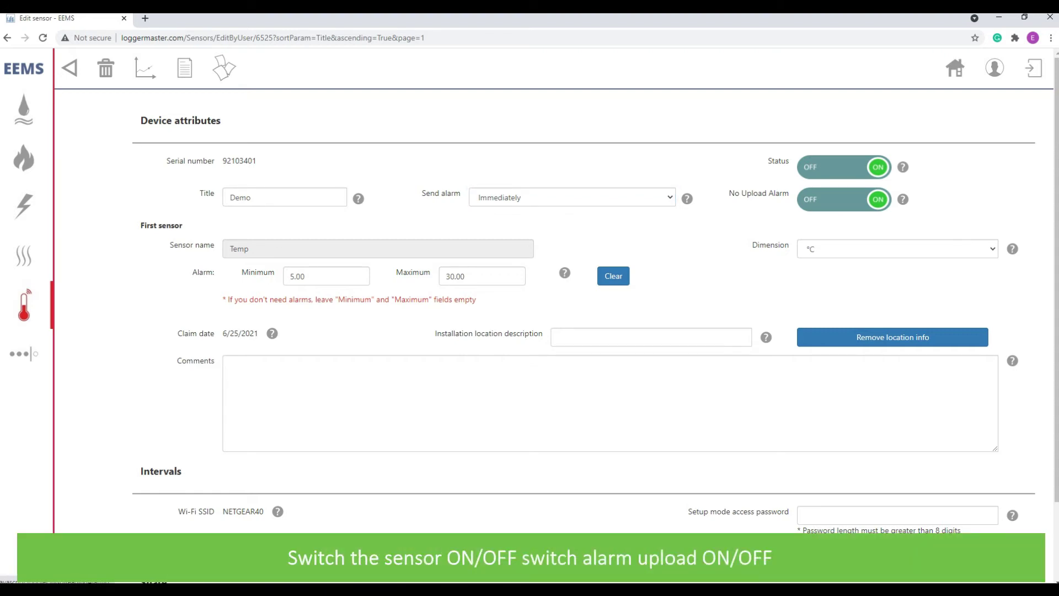
key("Tab")
left_click(304, 276)
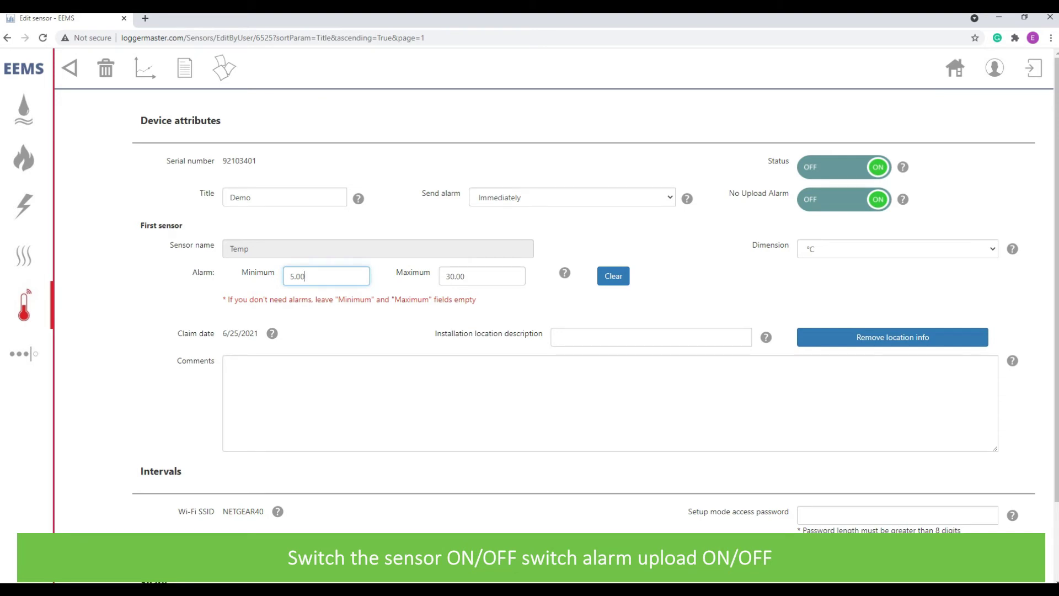
key("Tab")
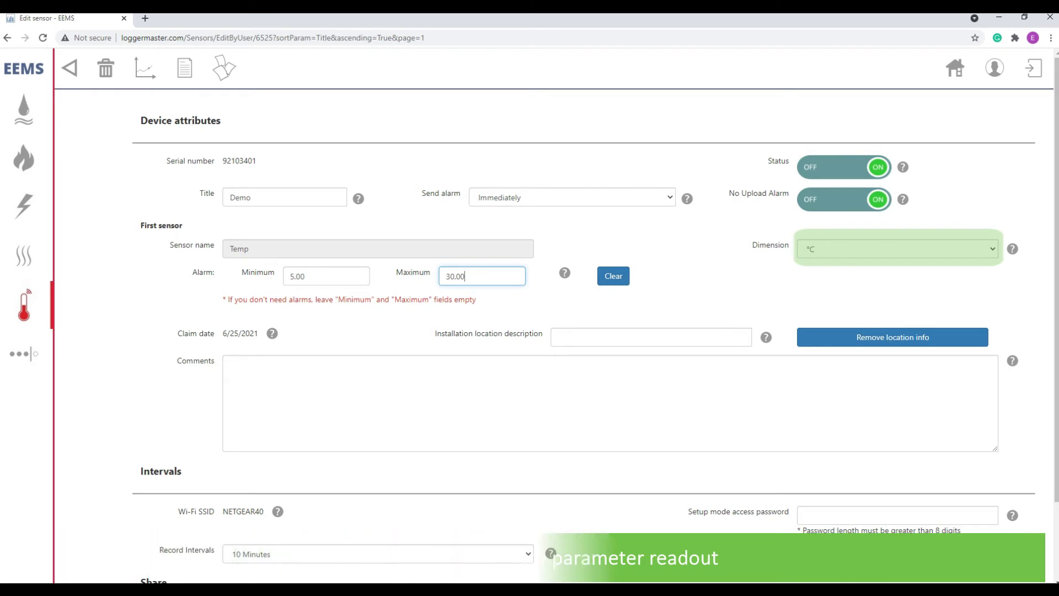
- Set the installation location description to "Office 2" and add the comment "Located on left wall"
key("Tab")
key("Tab")
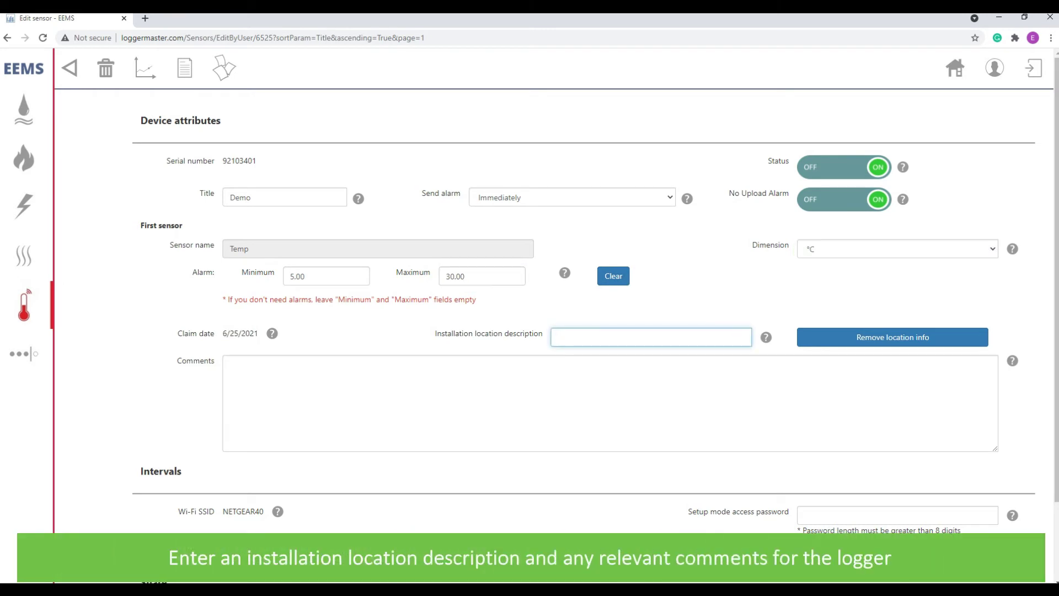
type("Office 2")
left_click(232, 364)
type("Located on left wall")
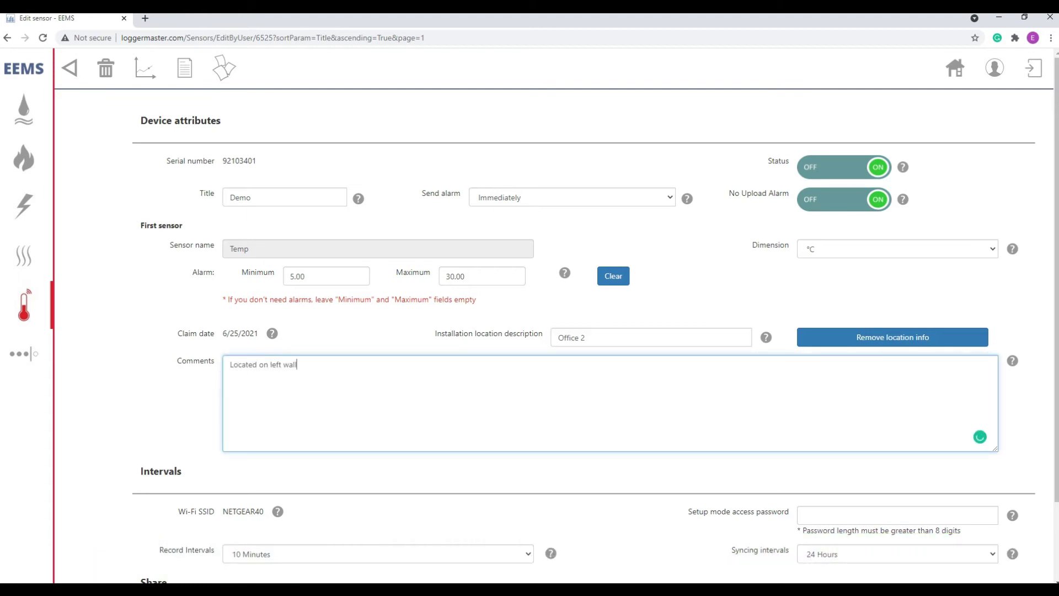
- Check the sensor's Wi-Fi network, setup mode password field, and record and syncing intervals, and save the sensor's settings
scroll(551, 331, "down", 2)
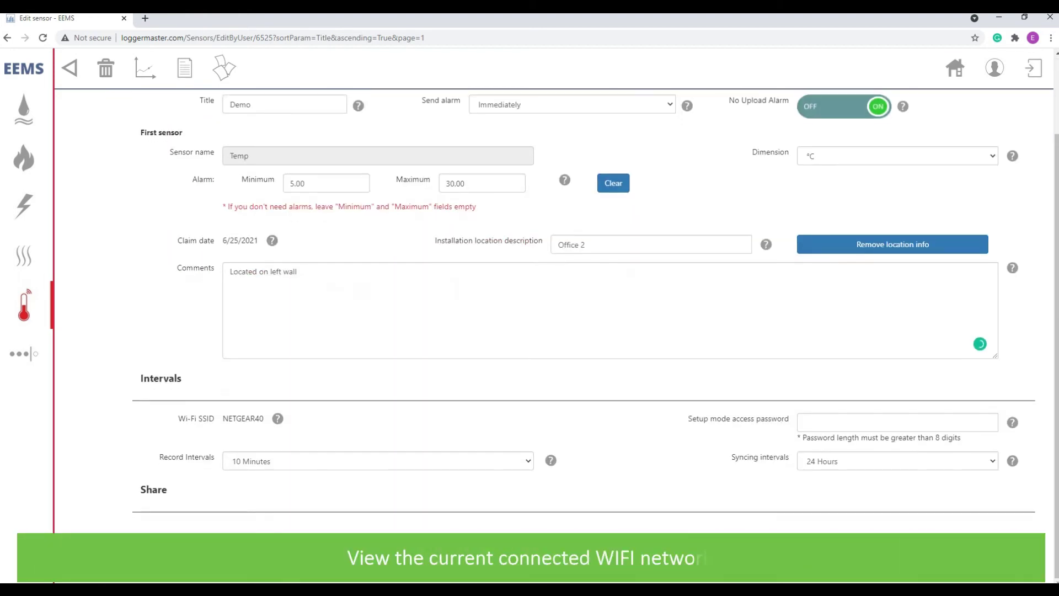
left_click_drag(236, 418, 259, 418)
left_click(896, 422)
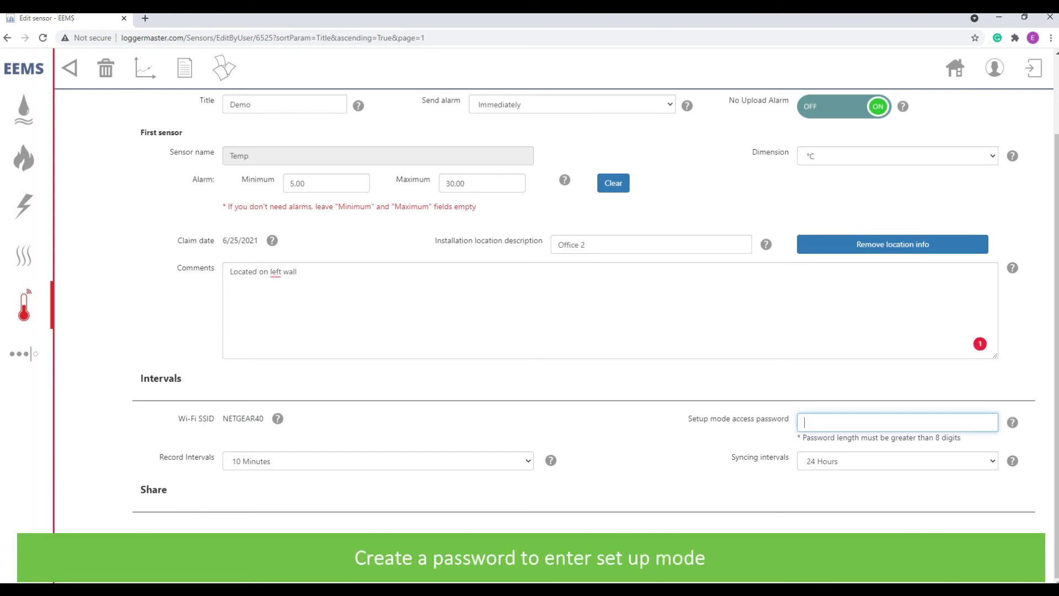
left_click(378, 460)
key("Escape")
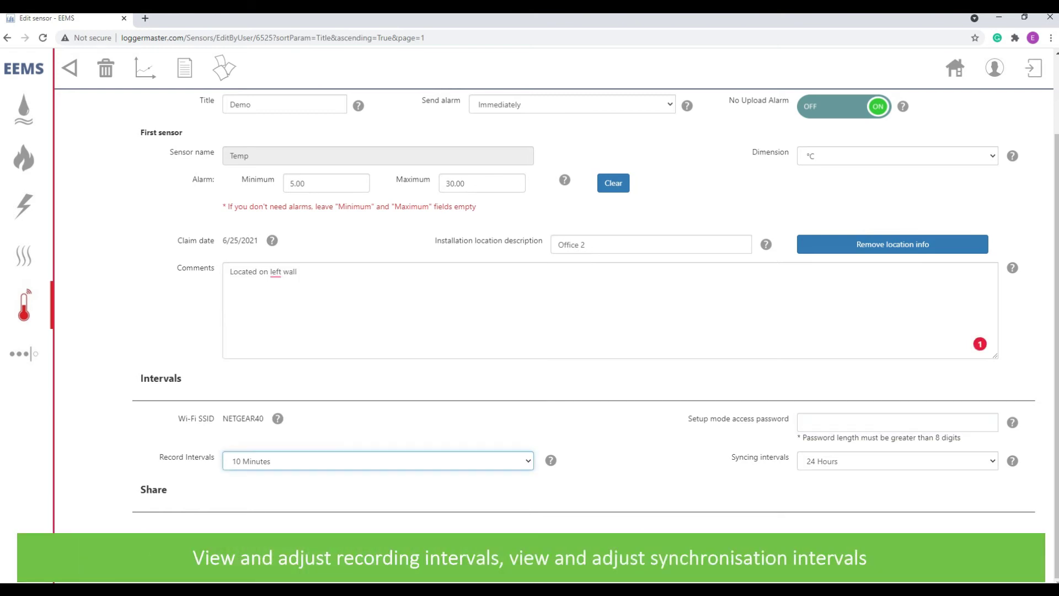
left_click(896, 460)
key("Escape")
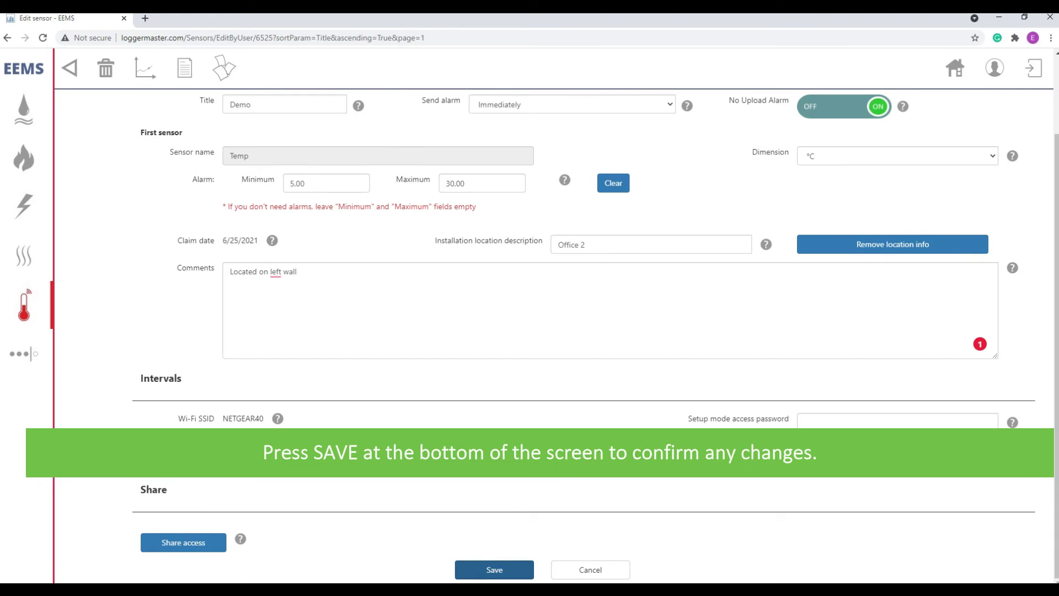
left_click(494, 569)
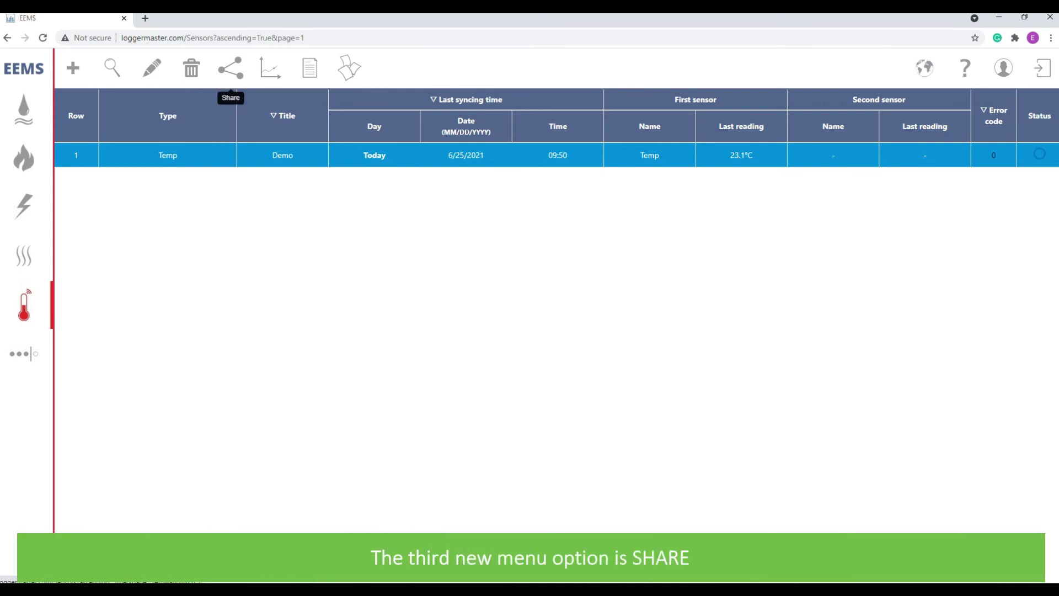
- Open the share access options for the Demo sensor, view the available access levels, and cancel without sharing
left_click(230, 68)
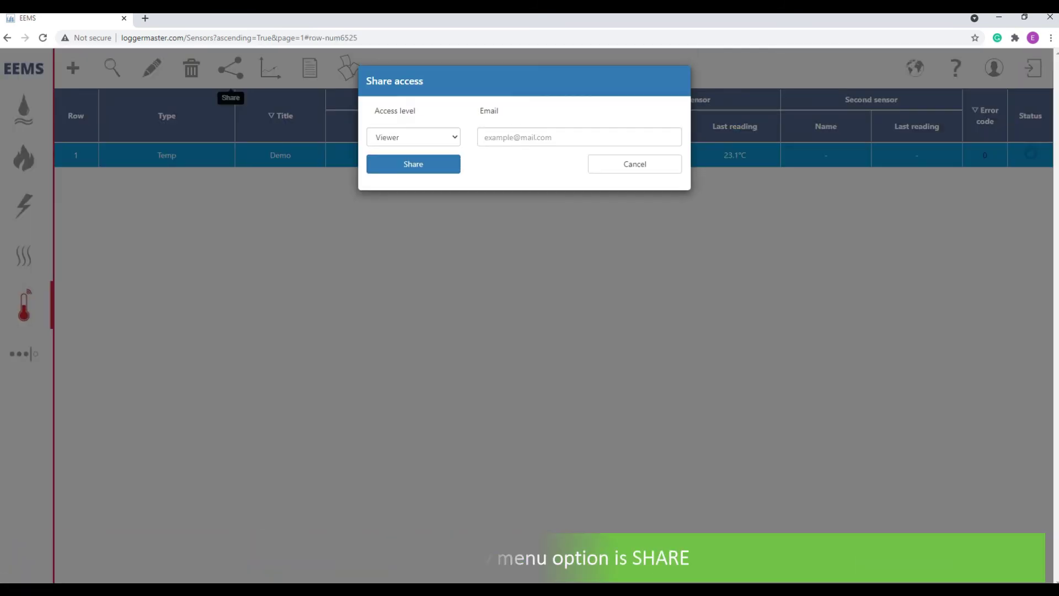
left_click(413, 136)
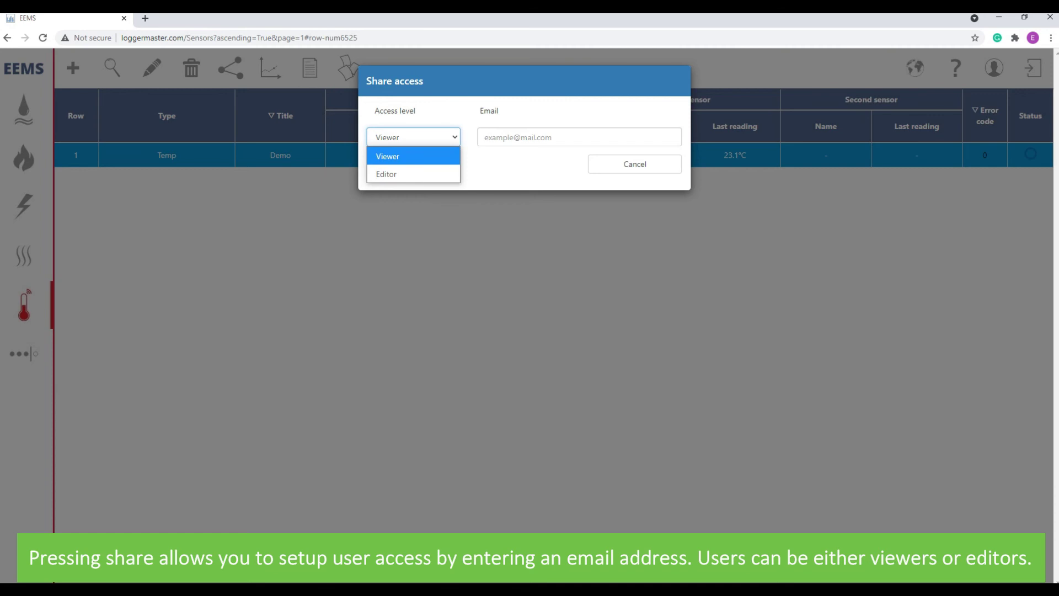
left_click(578, 137)
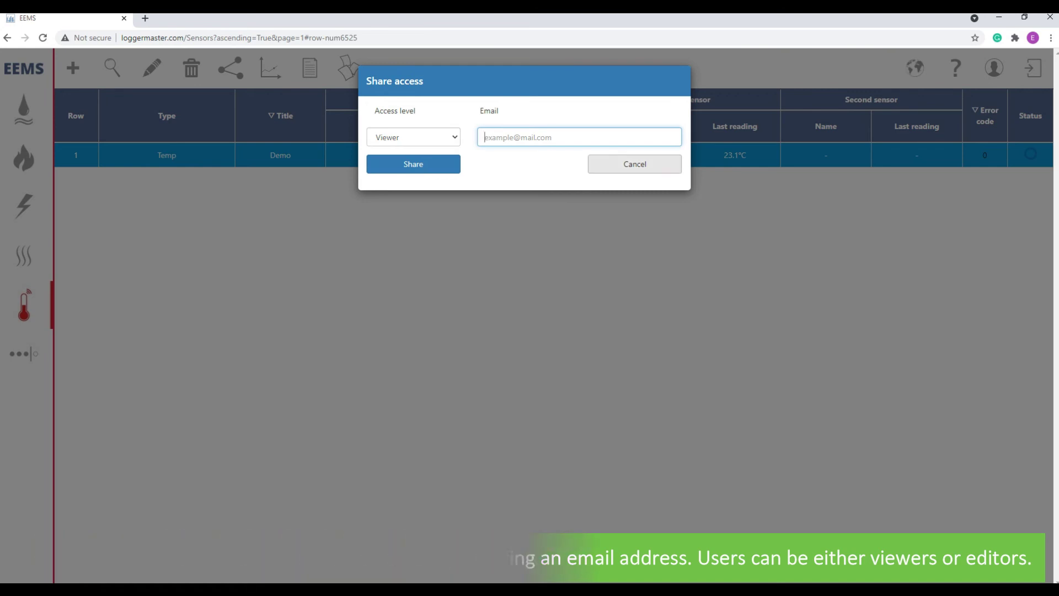
left_click(633, 163)
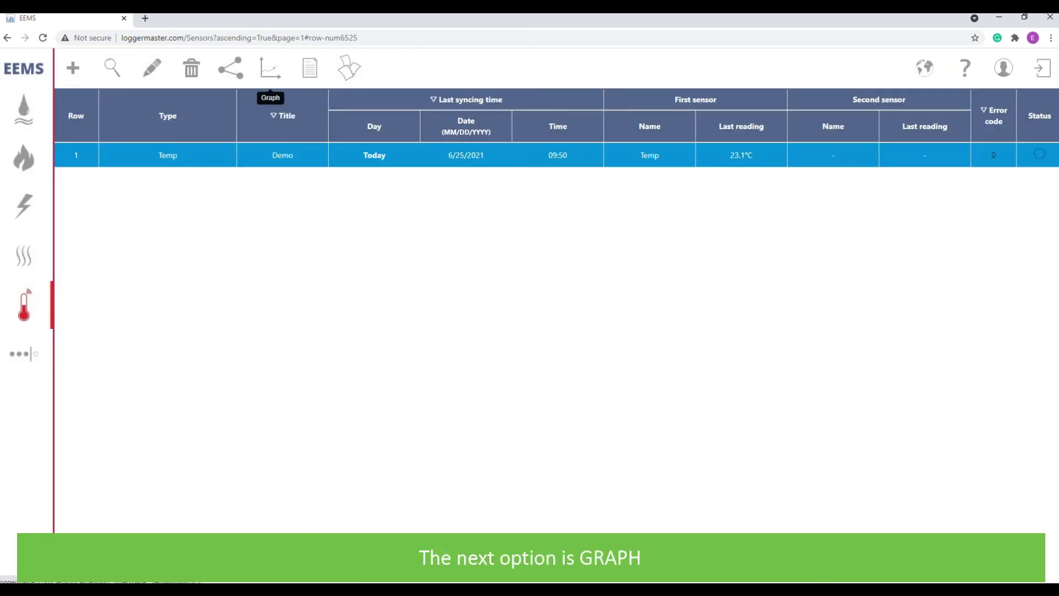
- View the Demo sensor's graph for the last 24 hours and check its custom start and end date fields
left_click(270, 69)
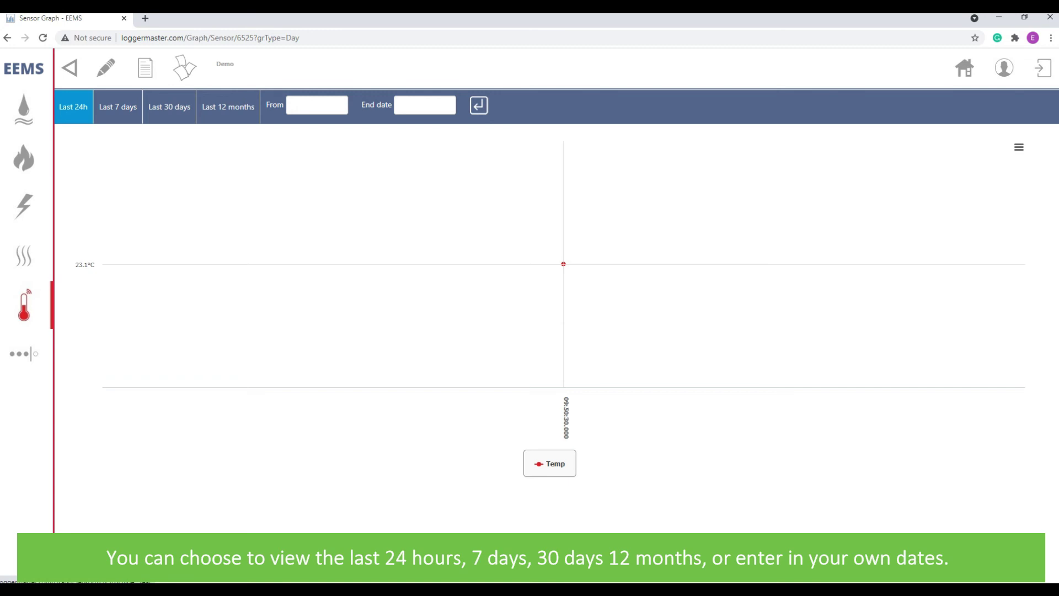
left_click(316, 104)
left_click(424, 105)
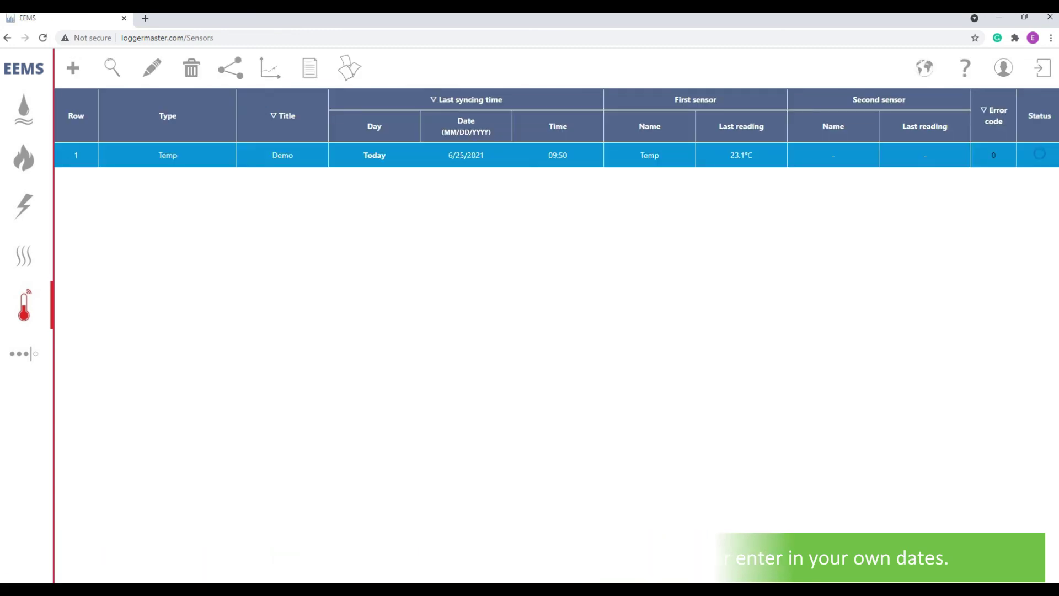
- Open the reports page for the Demo sensor and dismiss the note to view the available report types
left_click(309, 68)
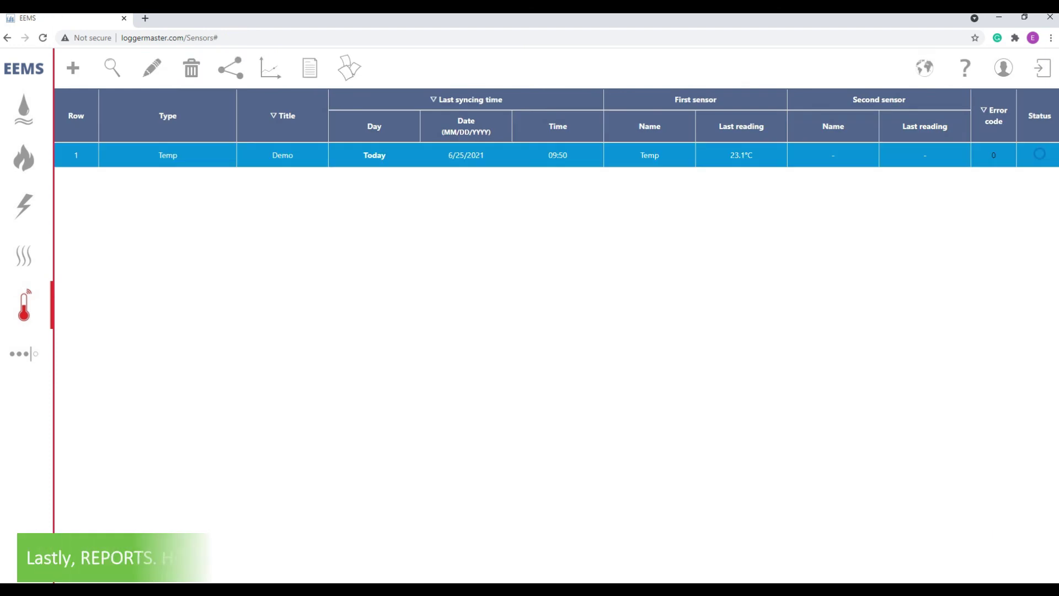
left_click(349, 68)
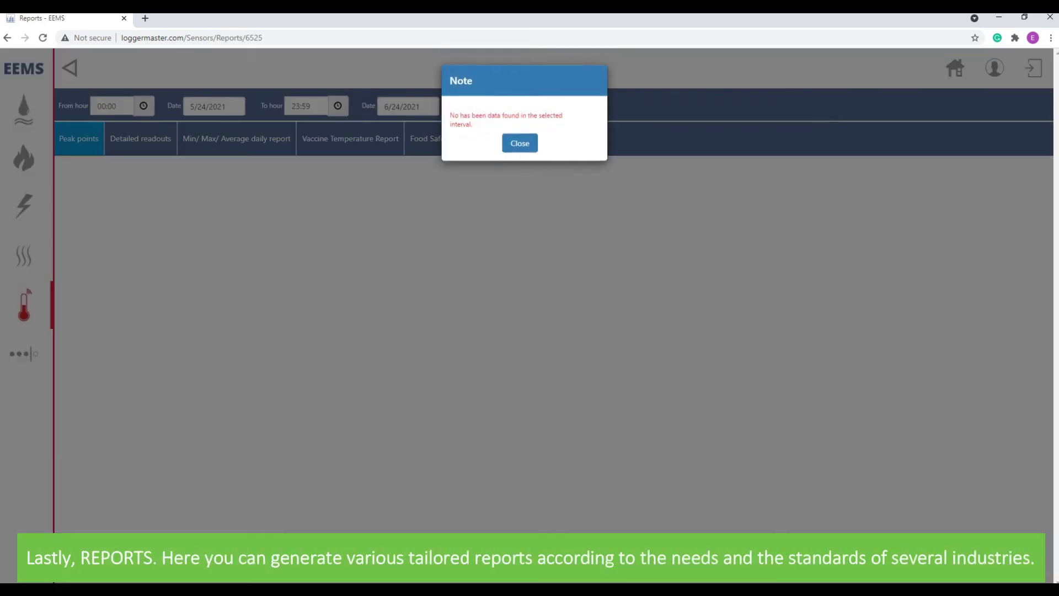
left_click(519, 143)
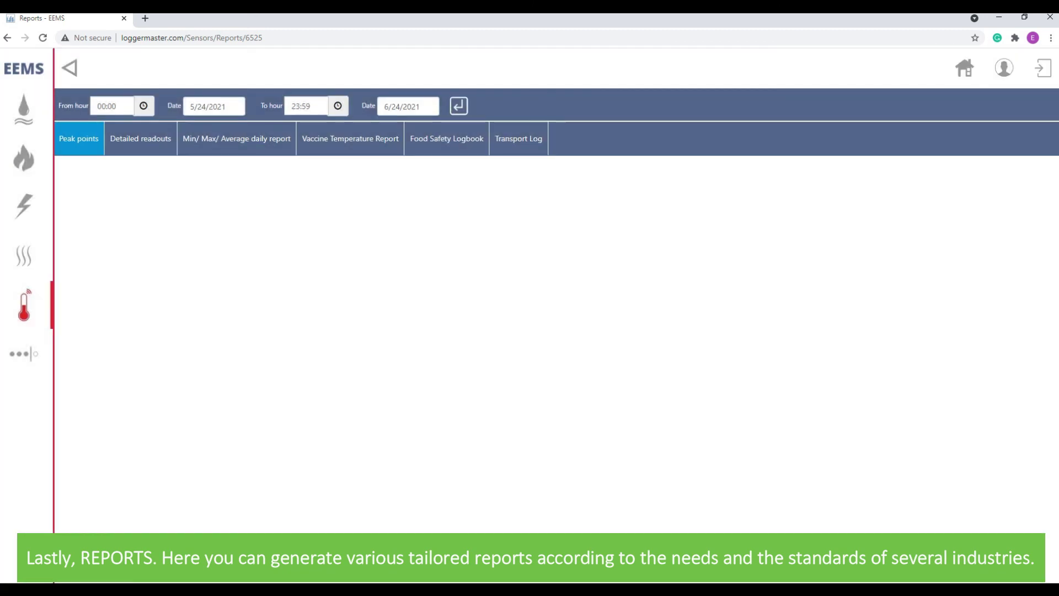